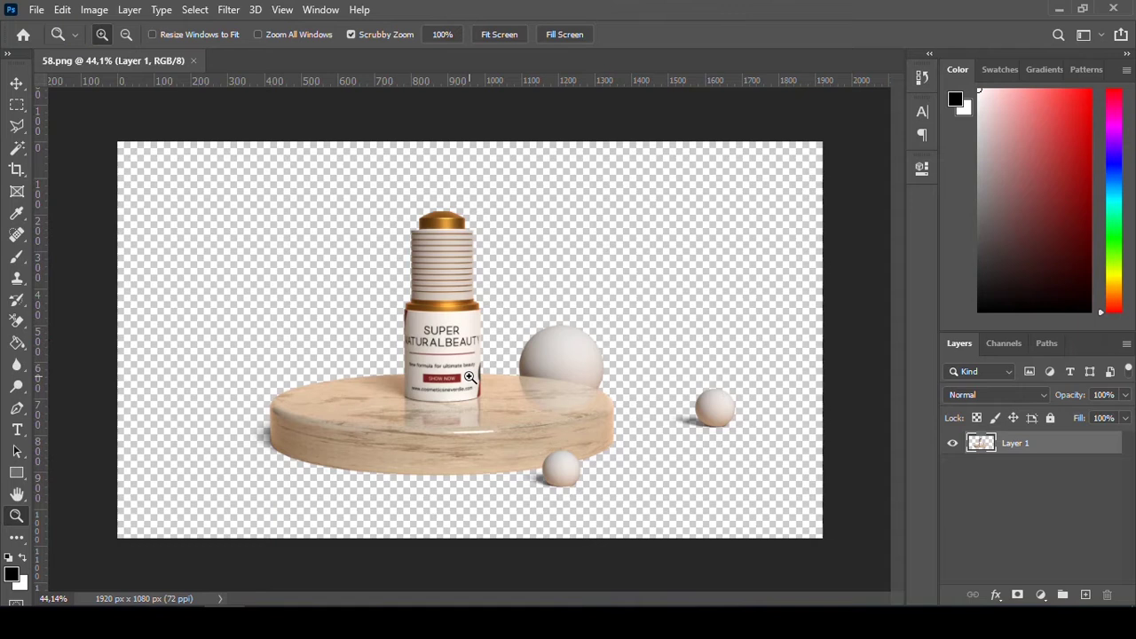
- Try moving the product layer, undo the move, and rename Layer 1 to raw
{"action": "key", "text": "v"}
{"action": "left_click_drag", "start_coordinate": [426, 386], "coordinate": [510, 362]}
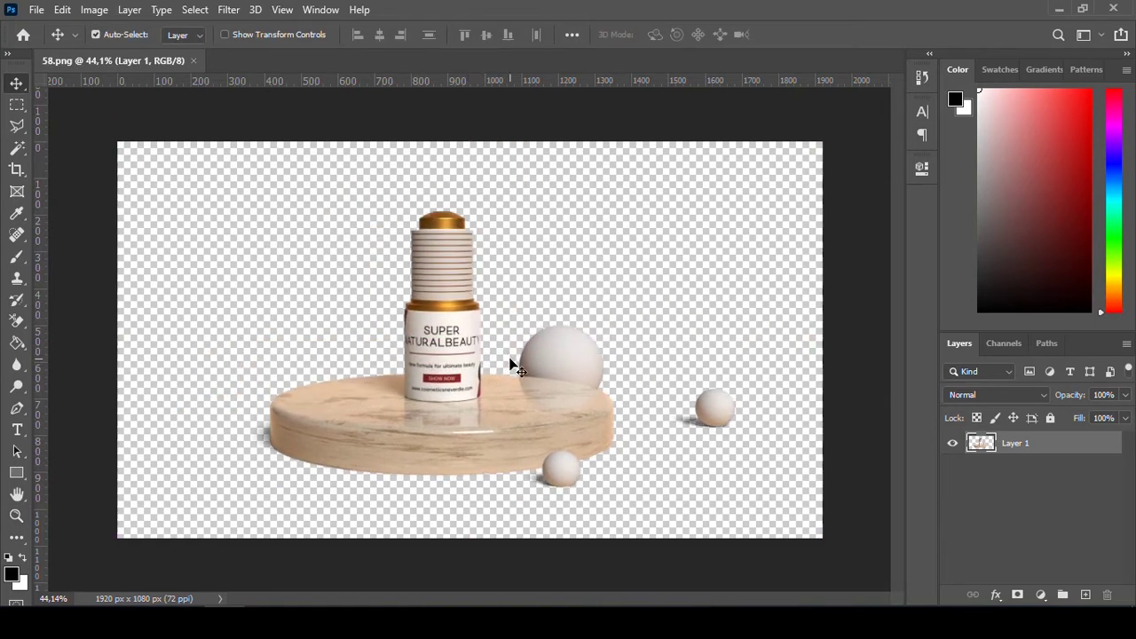
{"action": "left_click_drag", "start_coordinate": [511, 364], "coordinate": [443, 404]}
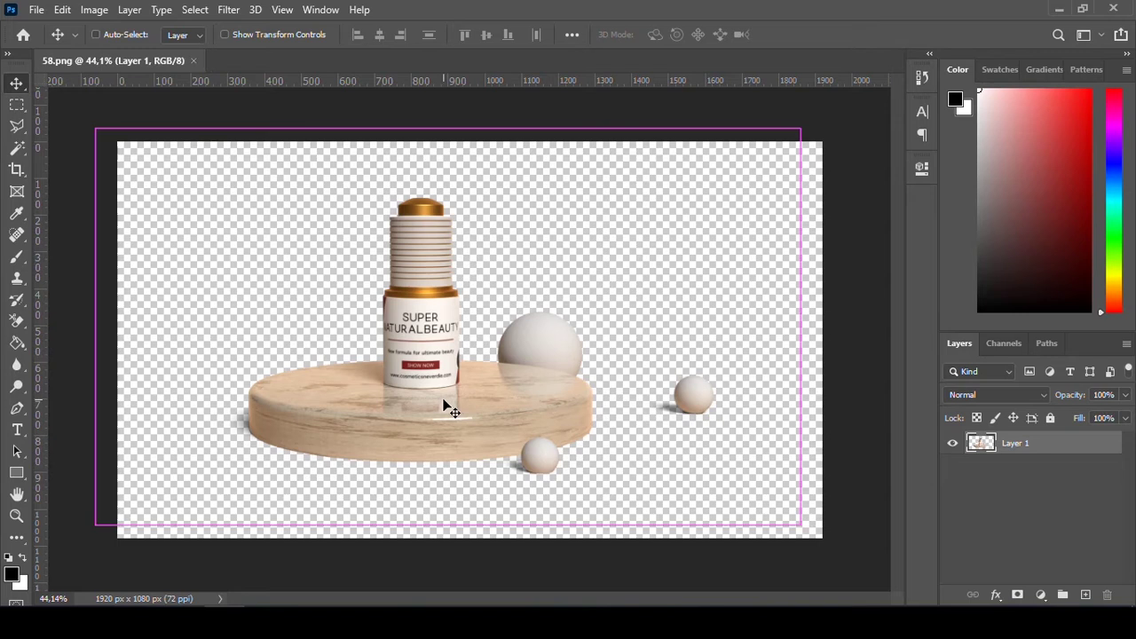
{"action": "key", "text": "ctrl+z"}
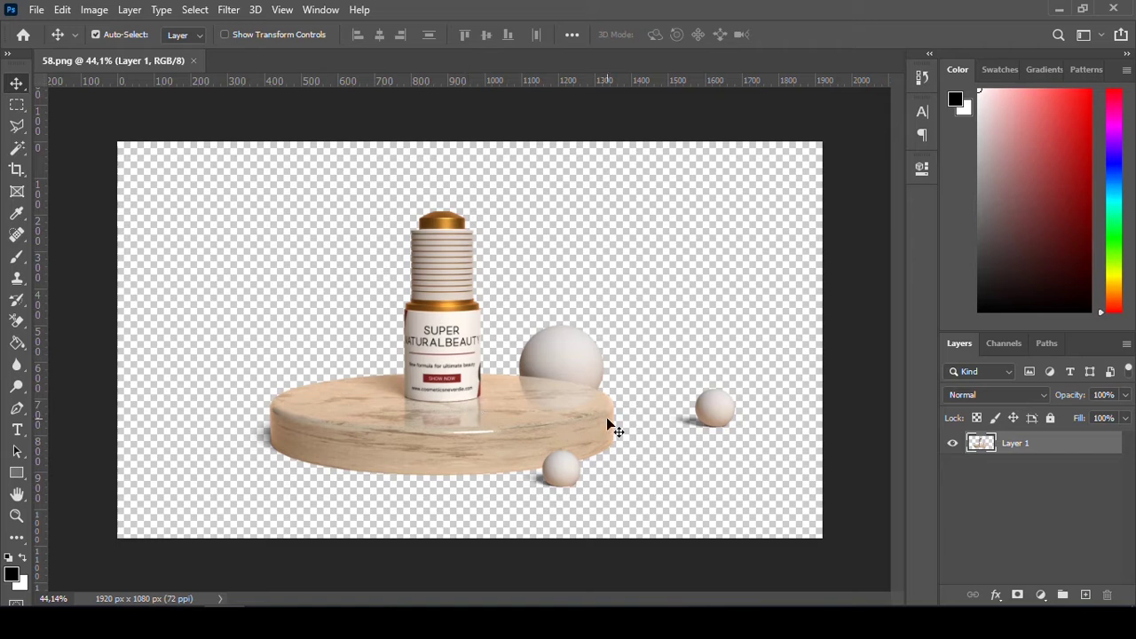
{"action": "double_click", "coordinate": [1012, 443]}
{"action": "type", "text": "raw"}
{"action": "key", "text": "Return"}
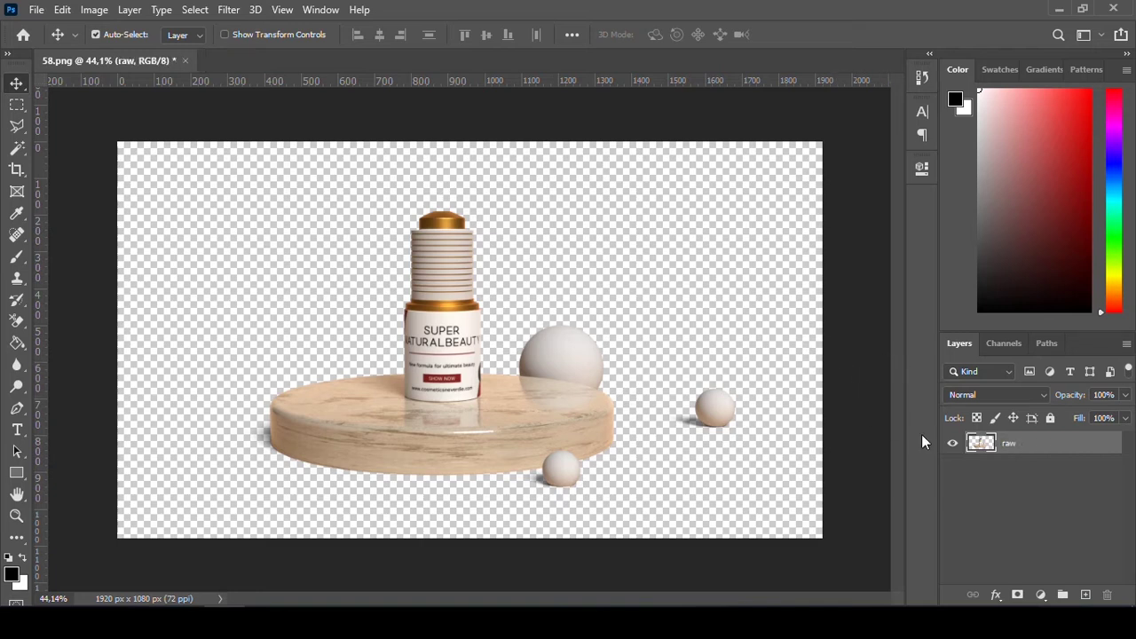
- Add a new empty layer below raw and name it bg
{"action": "left_click", "coordinate": [1086, 594]}
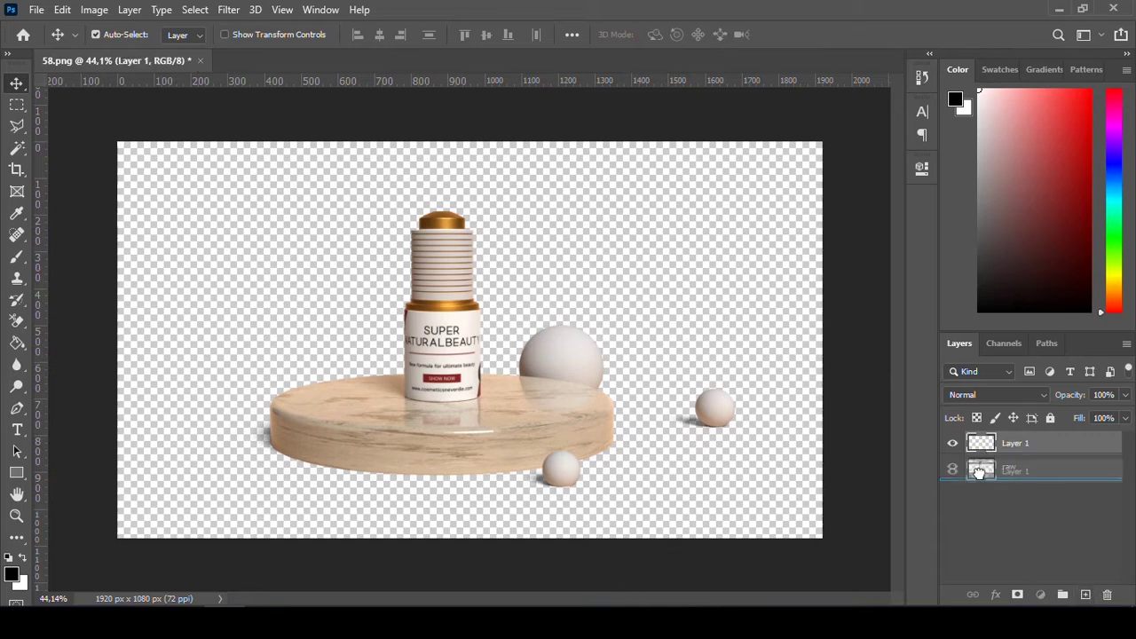
{"action": "left_click_drag", "start_coordinate": [1012, 443], "coordinate": [1006, 475]}
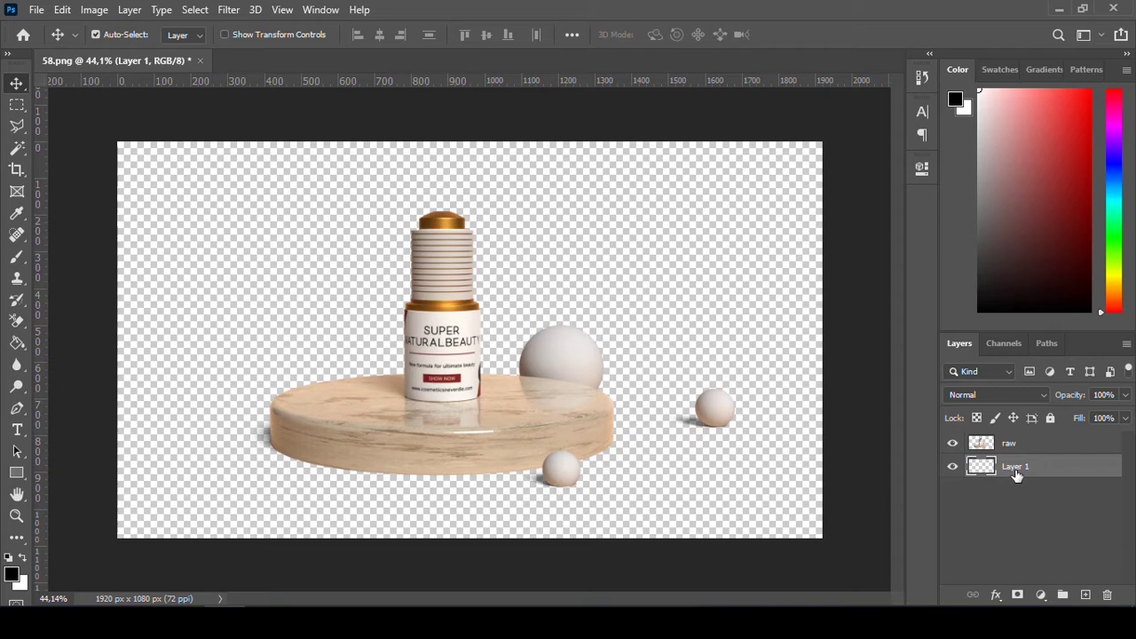
{"action": "double_click", "coordinate": [1017, 471]}
{"action": "type", "text": "bg"}
{"action": "key", "text": "Return"}
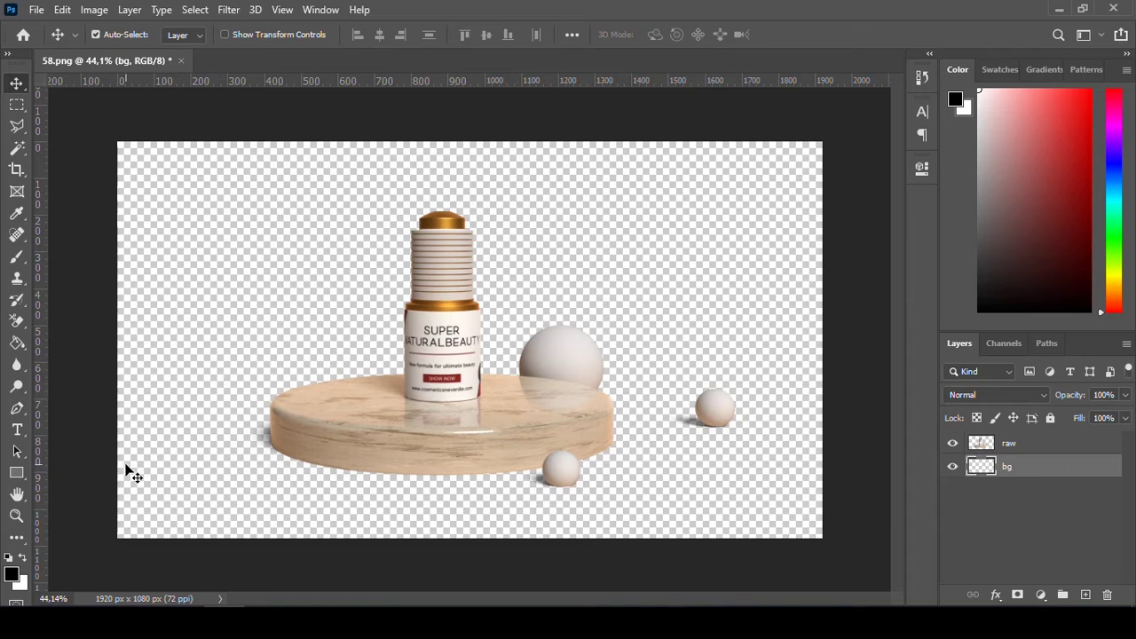
- Fill the bg layer with bright yellow e7fc39 using the Paint Bucket
{"action": "key", "text": "g"}
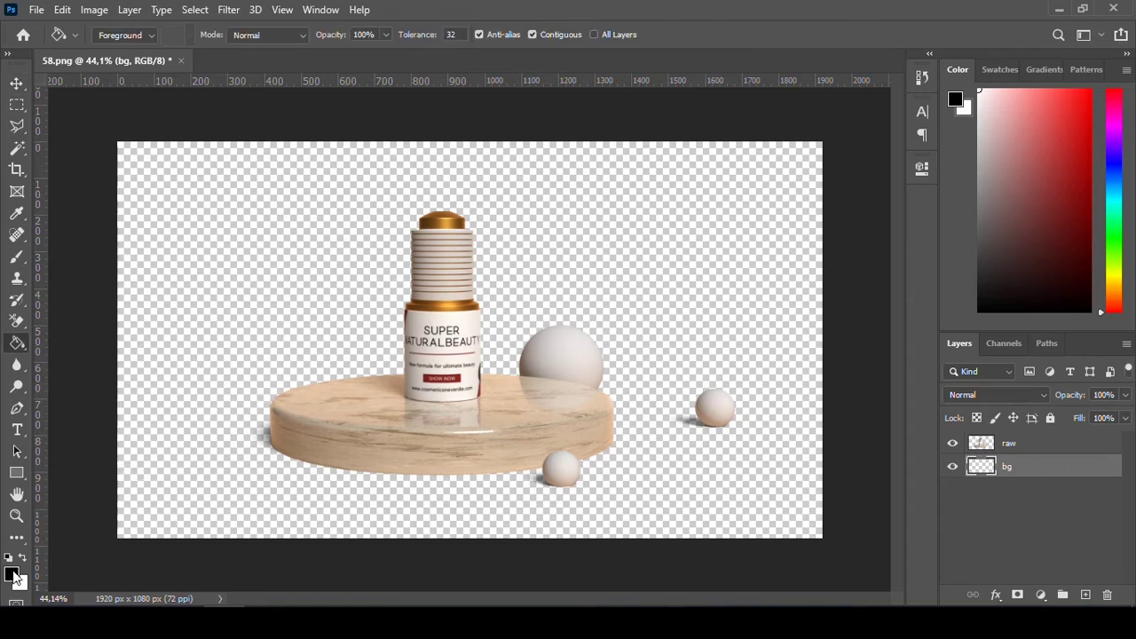
{"action": "left_click", "coordinate": [12, 574]}
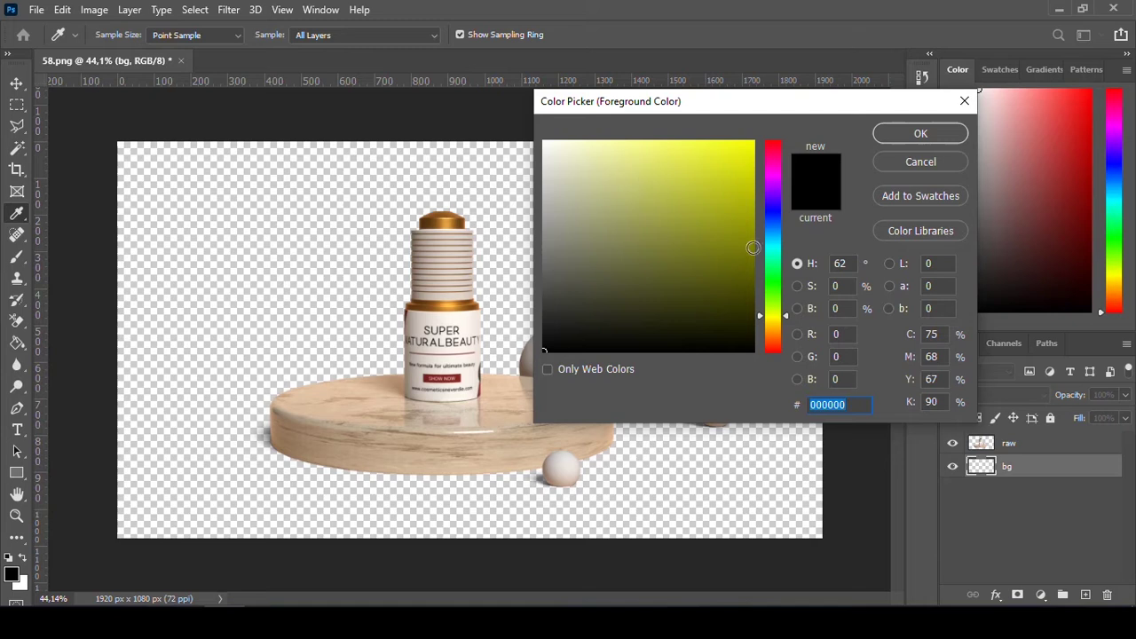
{"action": "left_click_drag", "start_coordinate": [699, 139], "coordinate": [708, 143]}
{"action": "left_click", "coordinate": [921, 133]}
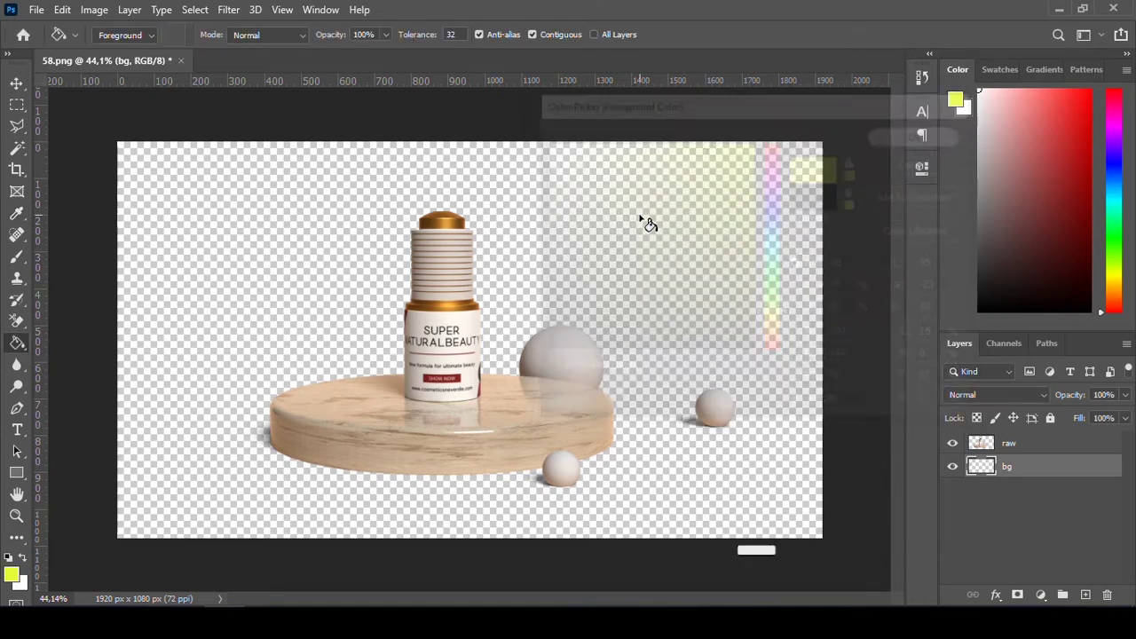
{"action": "left_click", "coordinate": [638, 217]}
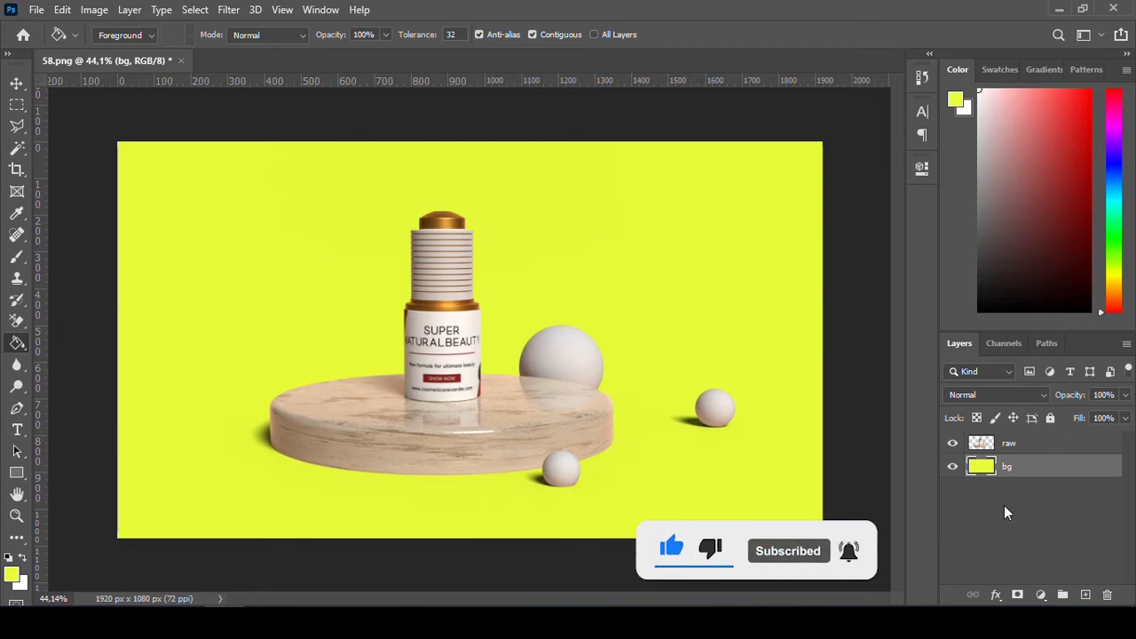
- Briefly hide raw to check the yellow fill, then reselect the raw layer
{"action": "left_click", "coordinate": [1014, 446]}
{"action": "left_click", "coordinate": [1018, 474]}
{"action": "left_click", "coordinate": [1019, 453]}
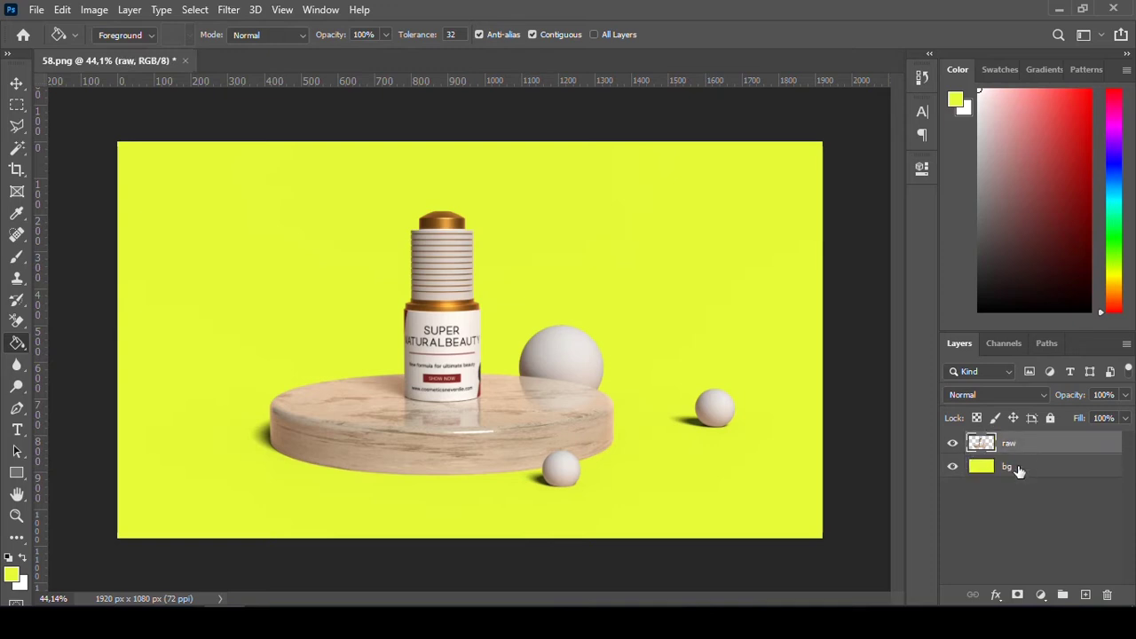
{"action": "left_click", "coordinate": [953, 443]}
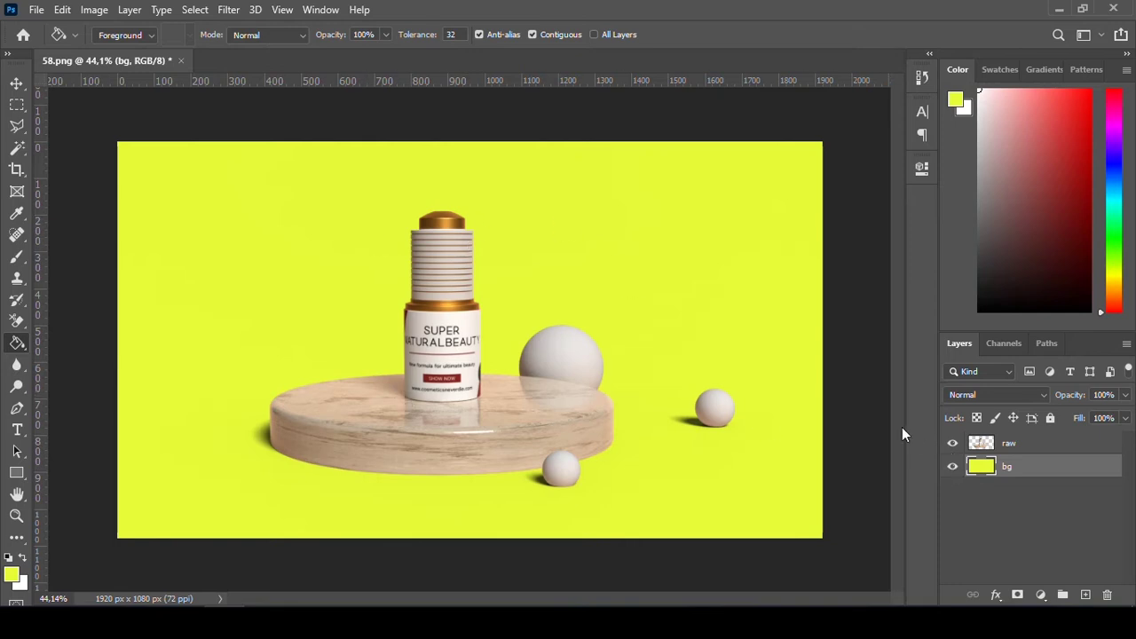
{"action": "left_click", "coordinate": [529, 371], "text": "ctrl"}
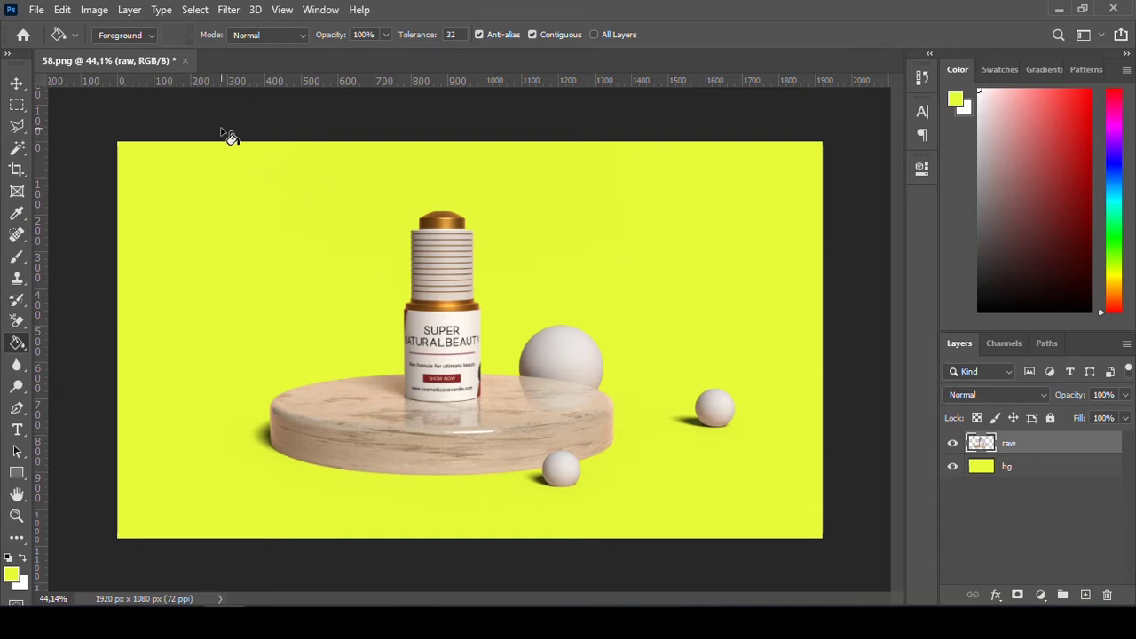
- Place the palm leaf image embedded, rotating and enlarging it toward the upper left
{"action": "left_click", "coordinate": [39, 11]}
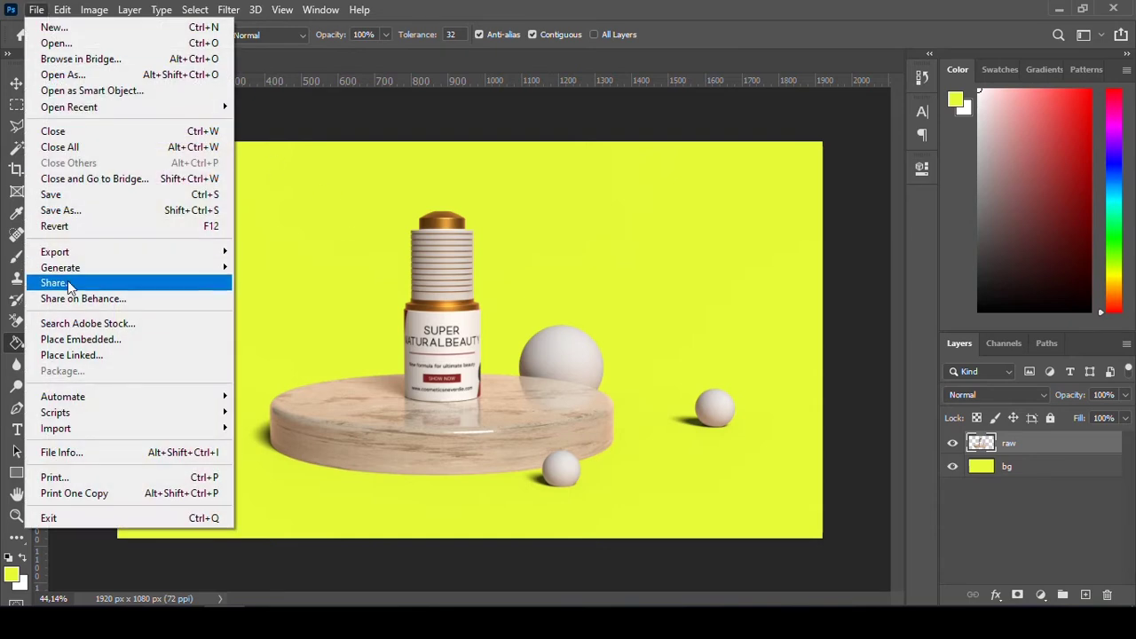
{"action": "left_click", "coordinate": [81, 342]}
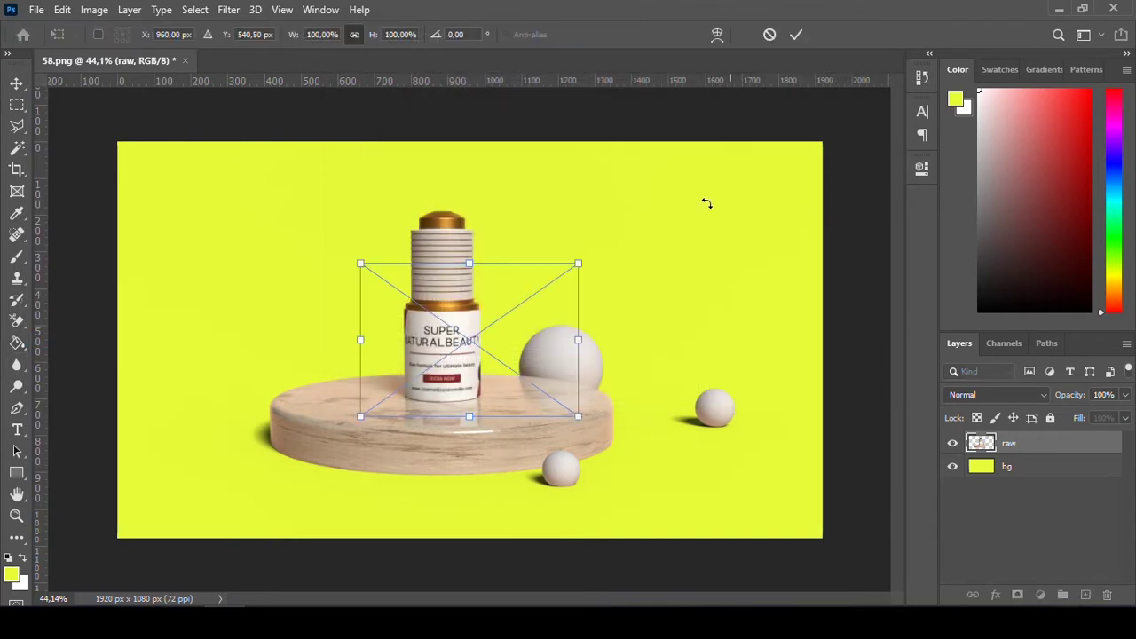
{"action": "mouse_move", "coordinate": [592, 329]}
{"action": "left_mouse_down"}
{"action": "mouse_move", "coordinate": [597, 343]}
{"action": "mouse_move", "coordinate": [393, 442]}
{"action": "left_mouse_up"}
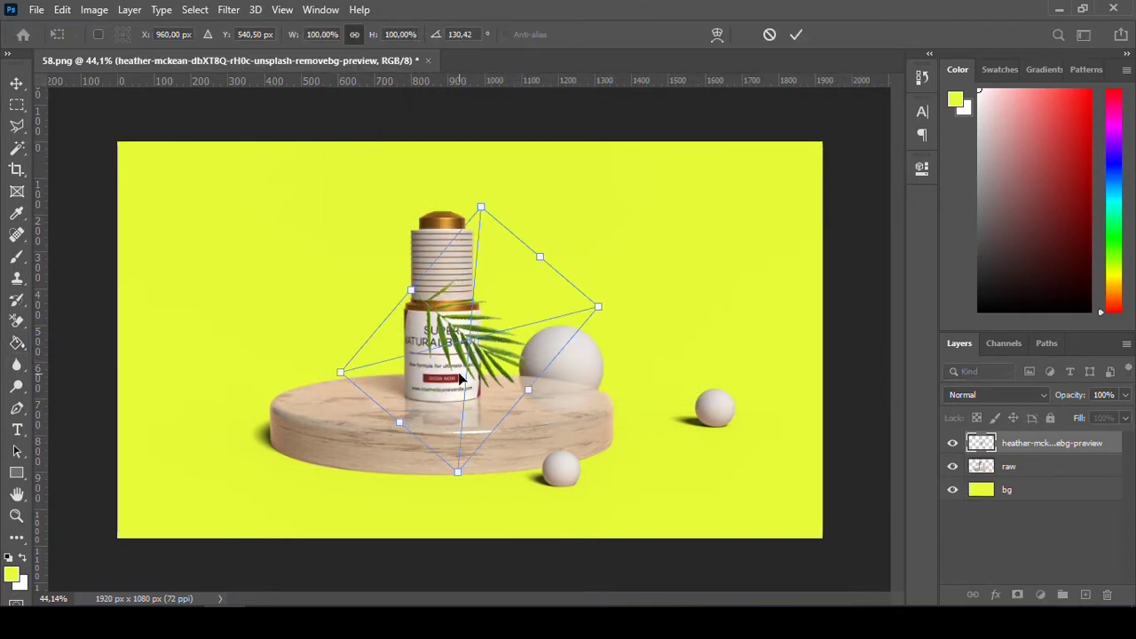
{"action": "left_click_drag", "start_coordinate": [480, 337], "coordinate": [246, 229]}
{"action": "left_click_drag", "start_coordinate": [296, 258], "coordinate": [435, 377]}
- Enlarge the leaf to about 261% and settle it into the top-left corner
{"action": "left_click_drag", "start_coordinate": [336, 281], "coordinate": [263, 242]}
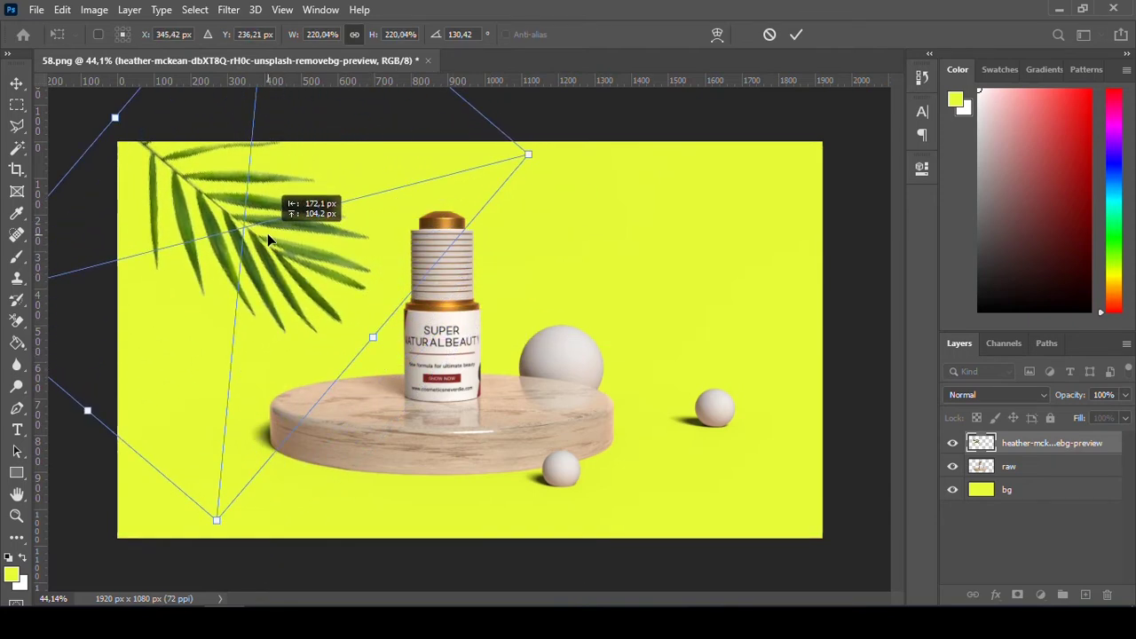
{"action": "mouse_move", "coordinate": [364, 335]}
{"action": "left_mouse_down"}
{"action": "mouse_move", "coordinate": [377, 325]}
{"action": "mouse_move", "coordinate": [424, 371]}
{"action": "left_mouse_up"}
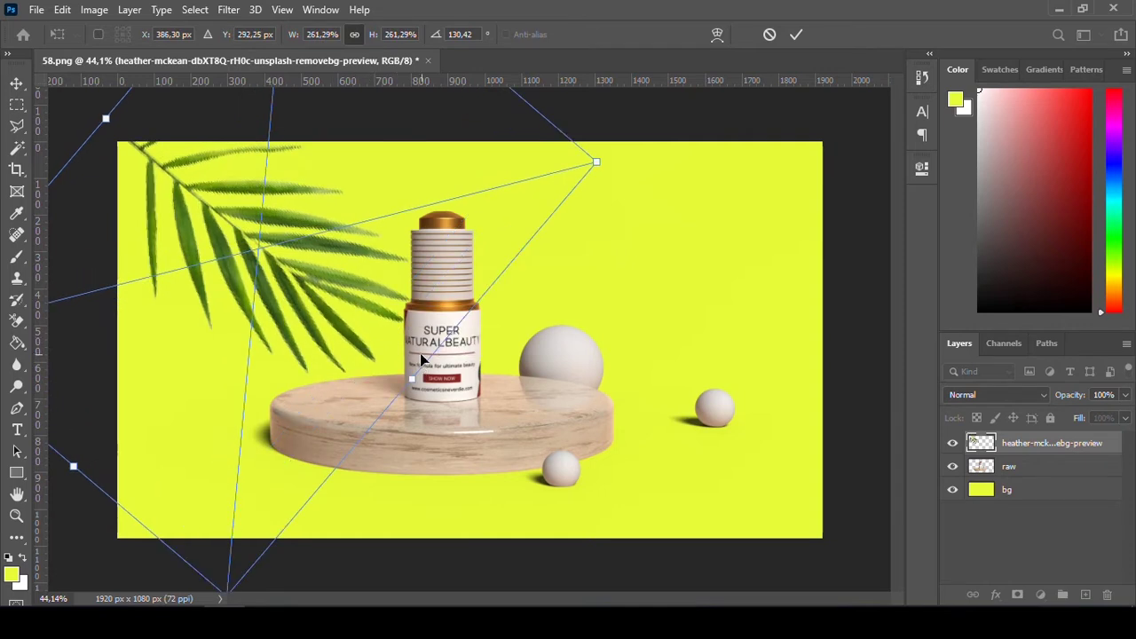
{"action": "left_click_drag", "start_coordinate": [302, 260], "coordinate": [286, 233]}
{"action": "key", "text": "Return"}
{"action": "key", "text": "g"}
{"action": "key", "text": "shift+g"}
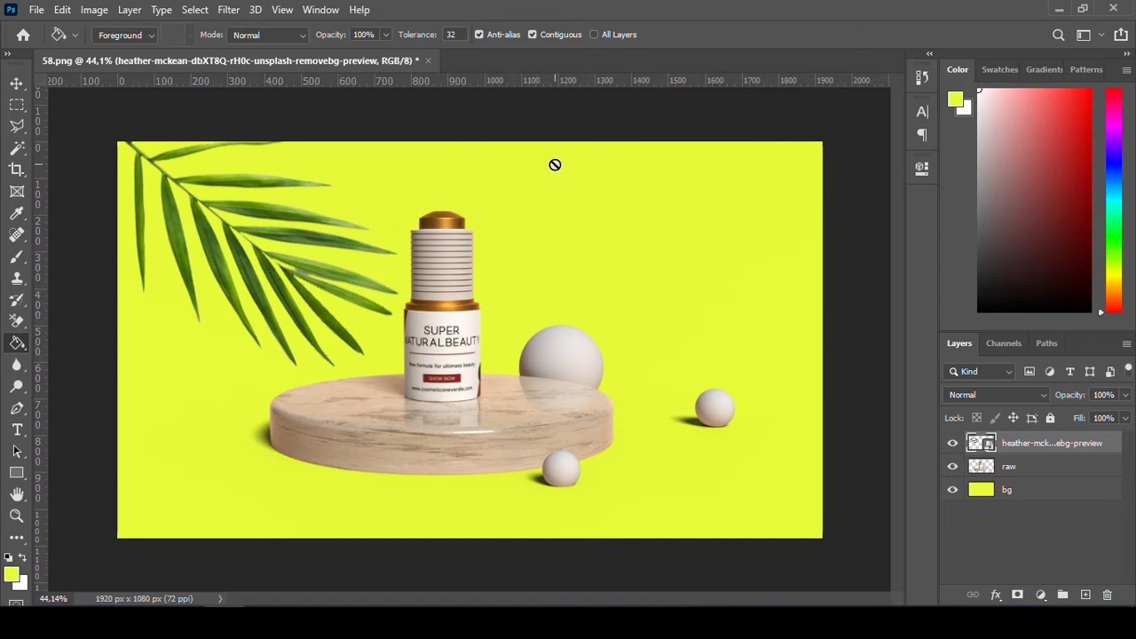
- Add a black (000000) Color Fill layer clipped to the palm leaf layer
{"action": "key", "text": "v"}
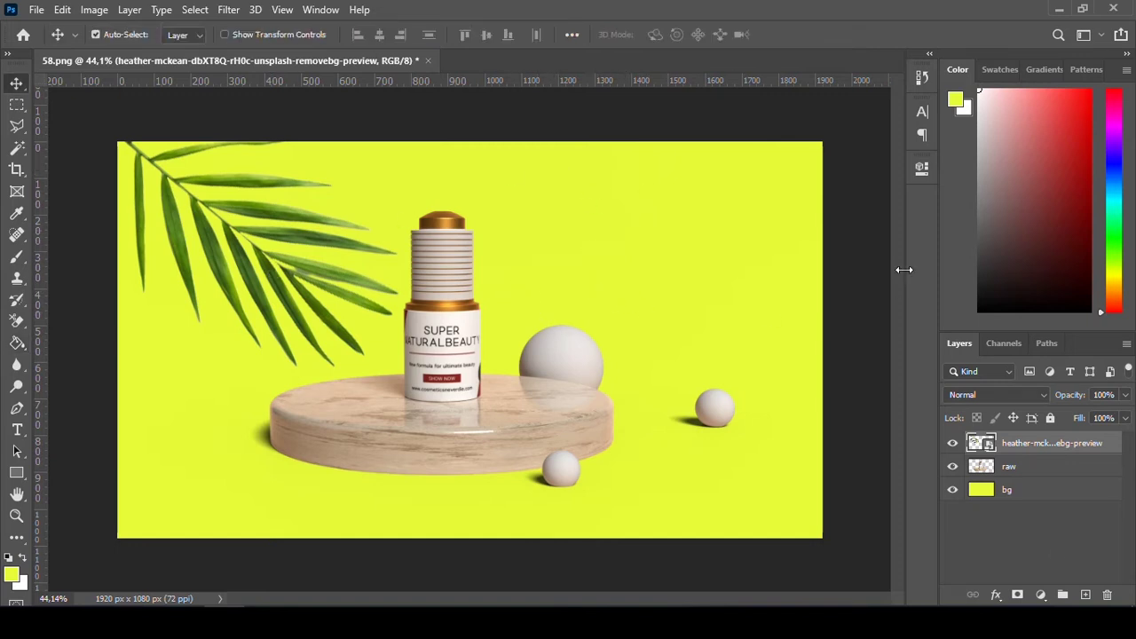
{"action": "left_click", "coordinate": [1044, 593]}
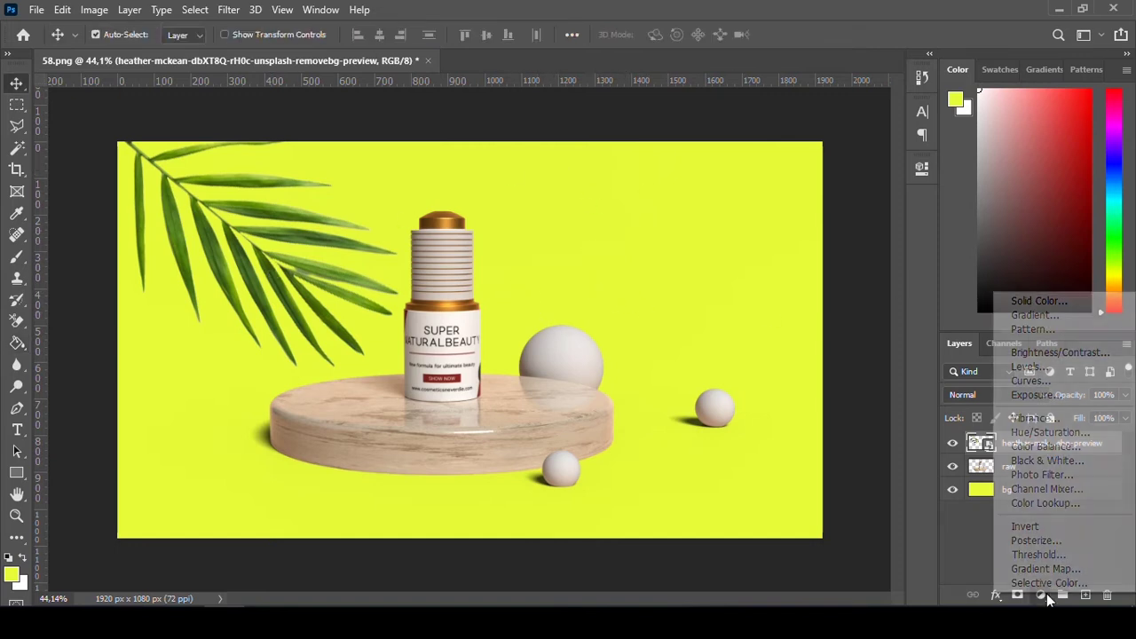
{"action": "left_click", "coordinate": [1038, 302]}
{"action": "type", "text": "000000"}
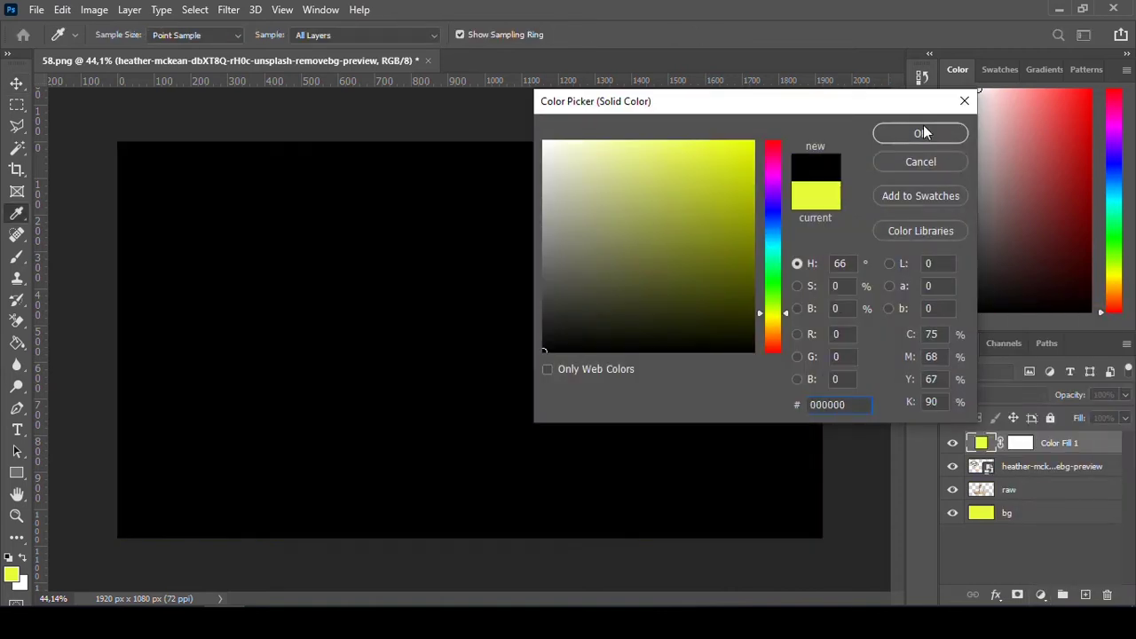
{"action": "left_click", "coordinate": [921, 133]}
{"action": "right_click", "coordinate": [1054, 444]}
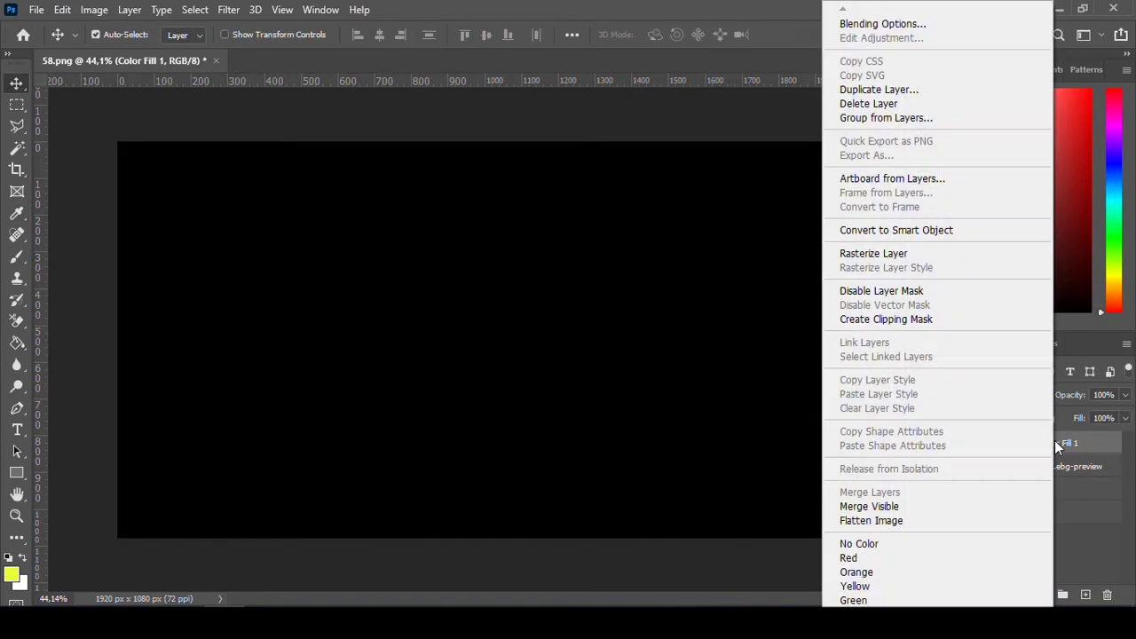
{"action": "right_click", "coordinate": [1061, 442]}
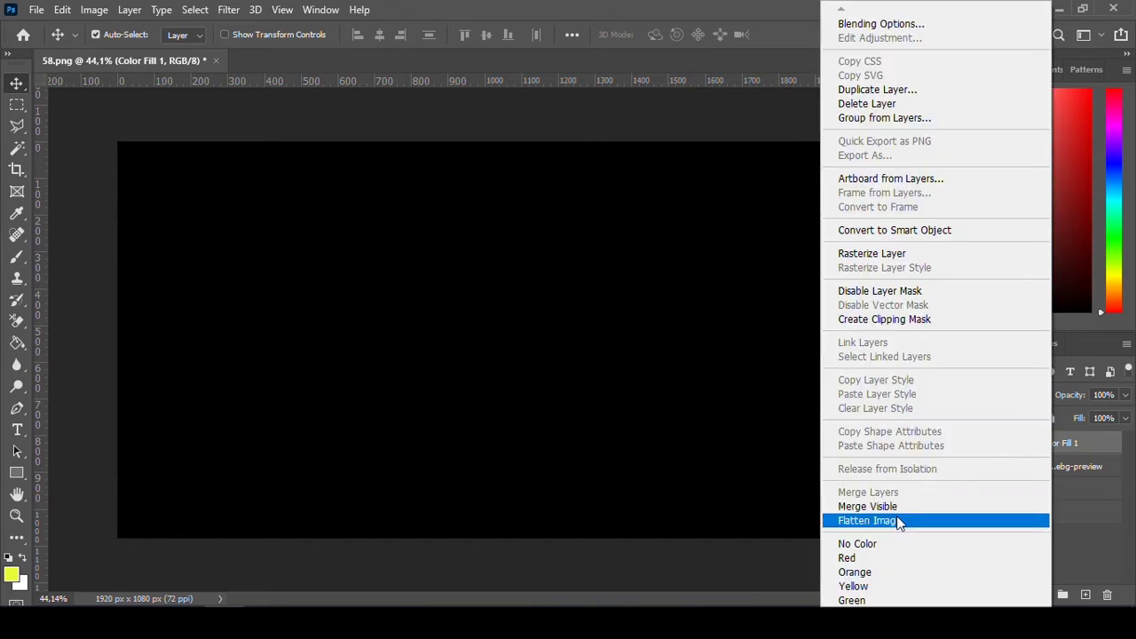
{"action": "left_click", "coordinate": [886, 319]}
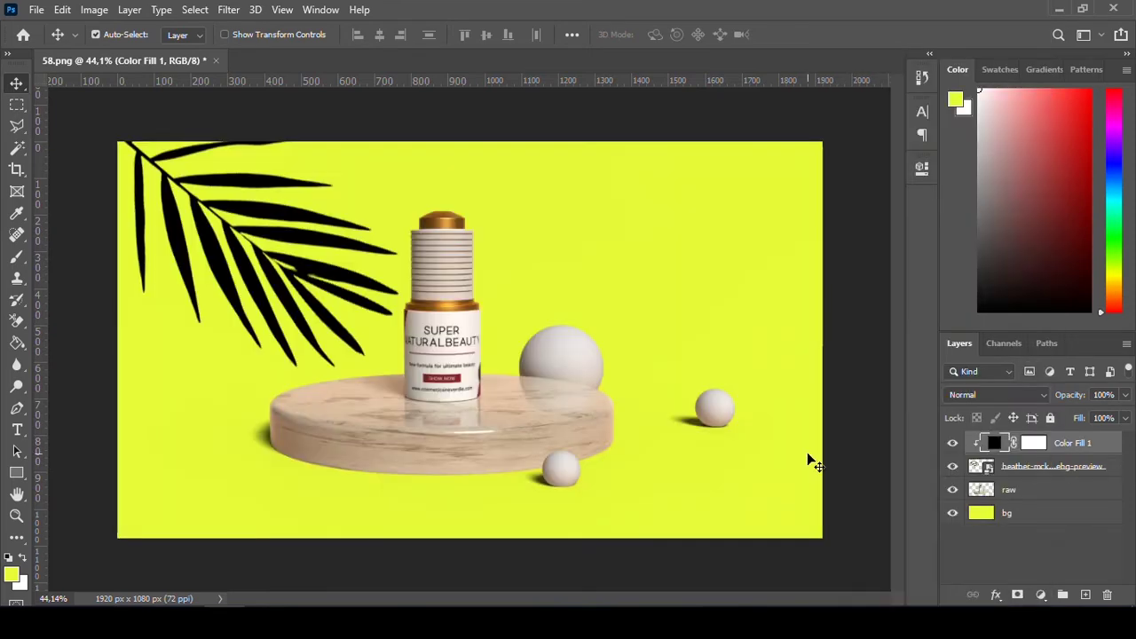
- Merge the black fill into the palm leaf layer and lower its fill to 50%
{"action": "left_click", "coordinate": [1054, 468]}
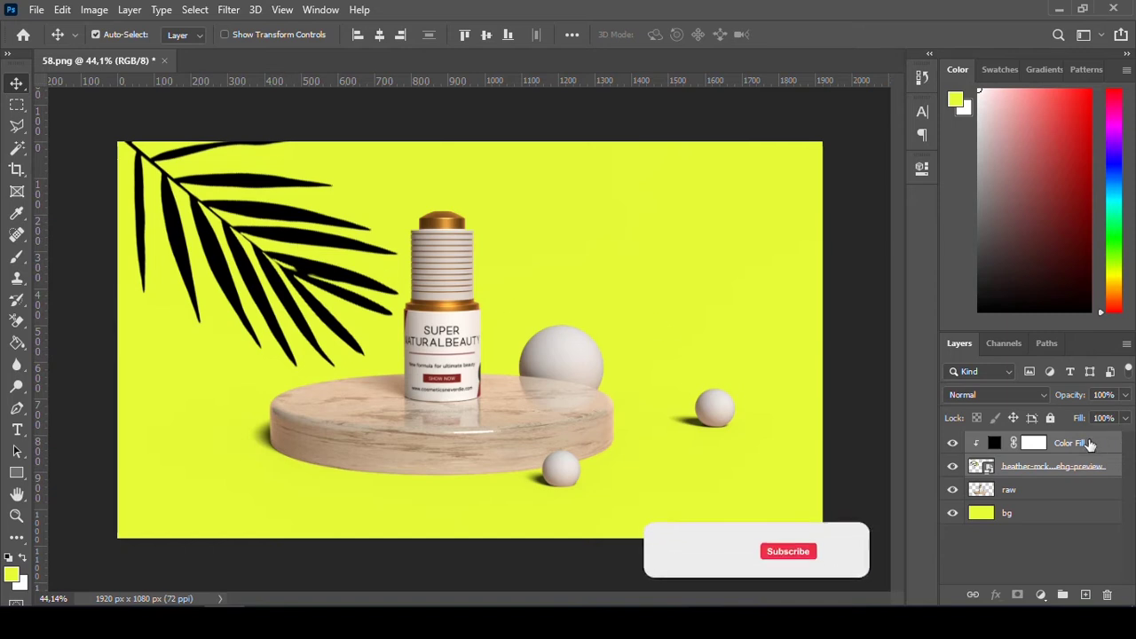
{"action": "right_click", "coordinate": [1053, 470]}
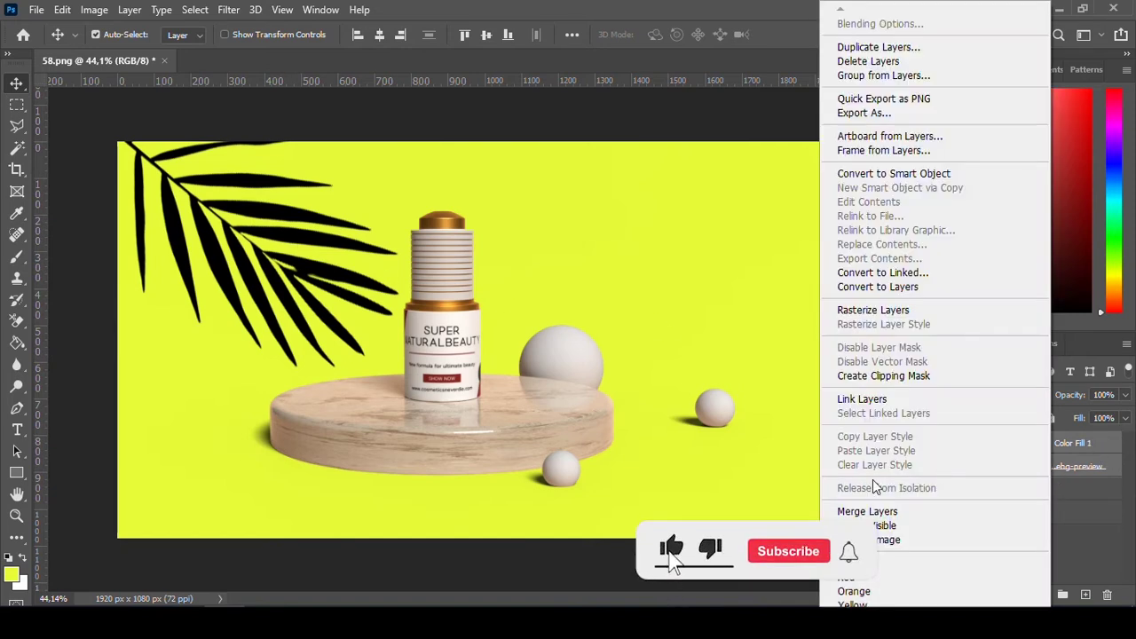
{"action": "left_click", "coordinate": [879, 511]}
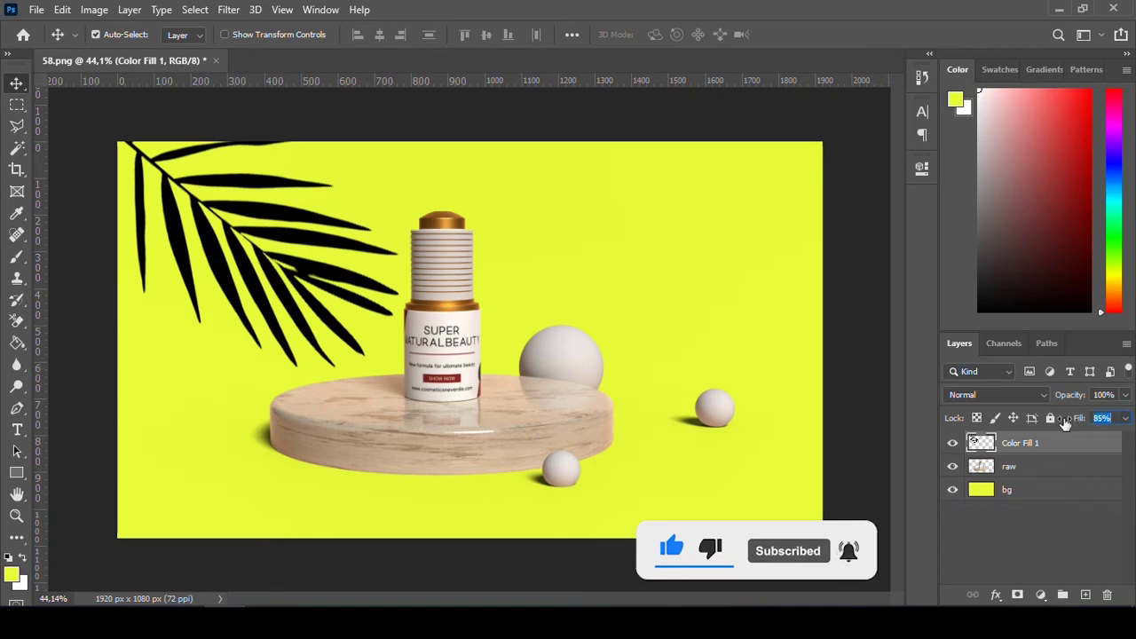
{"action": "left_click_drag", "start_coordinate": [1078, 420], "coordinate": [1036, 429]}
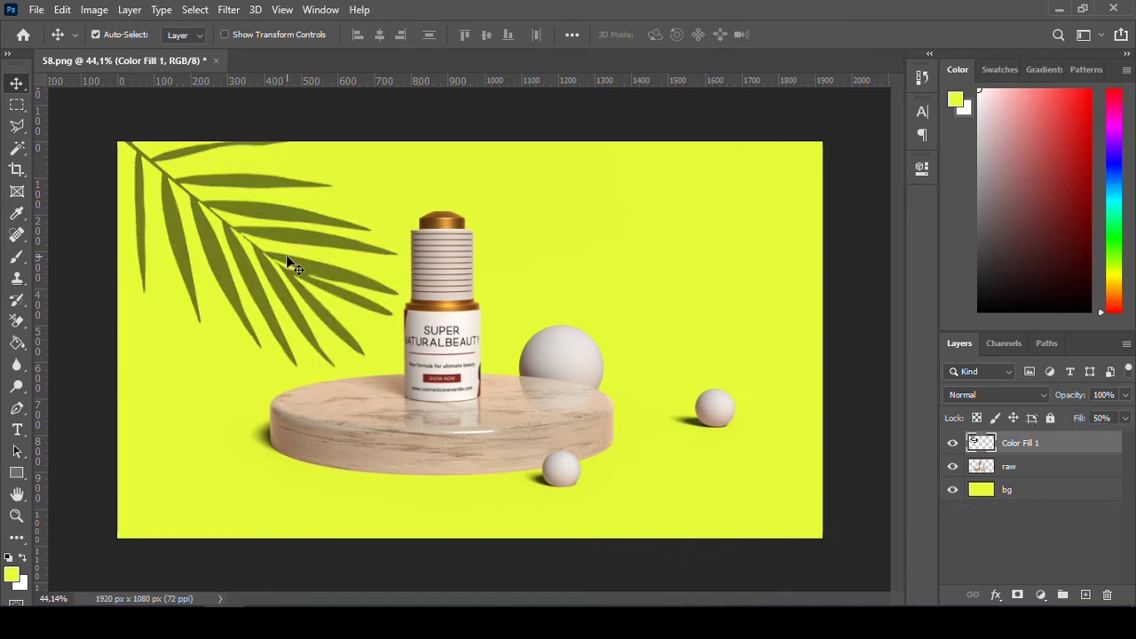
{"action": "left_click", "coordinate": [233, 13]}
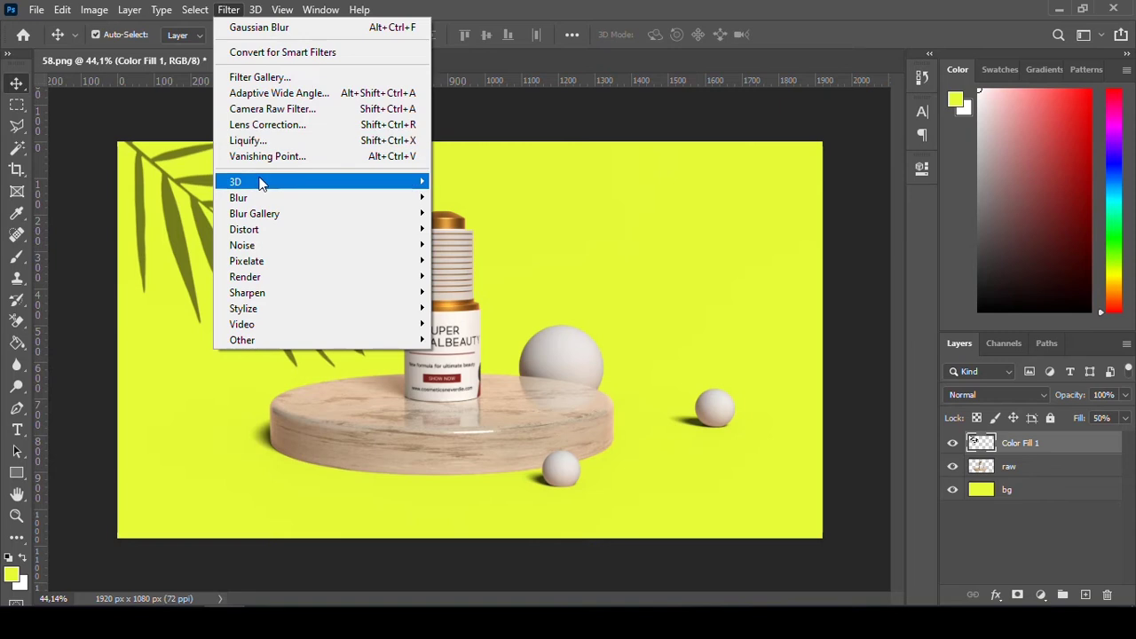
{"action": "mouse_move", "coordinate": [266, 197]}
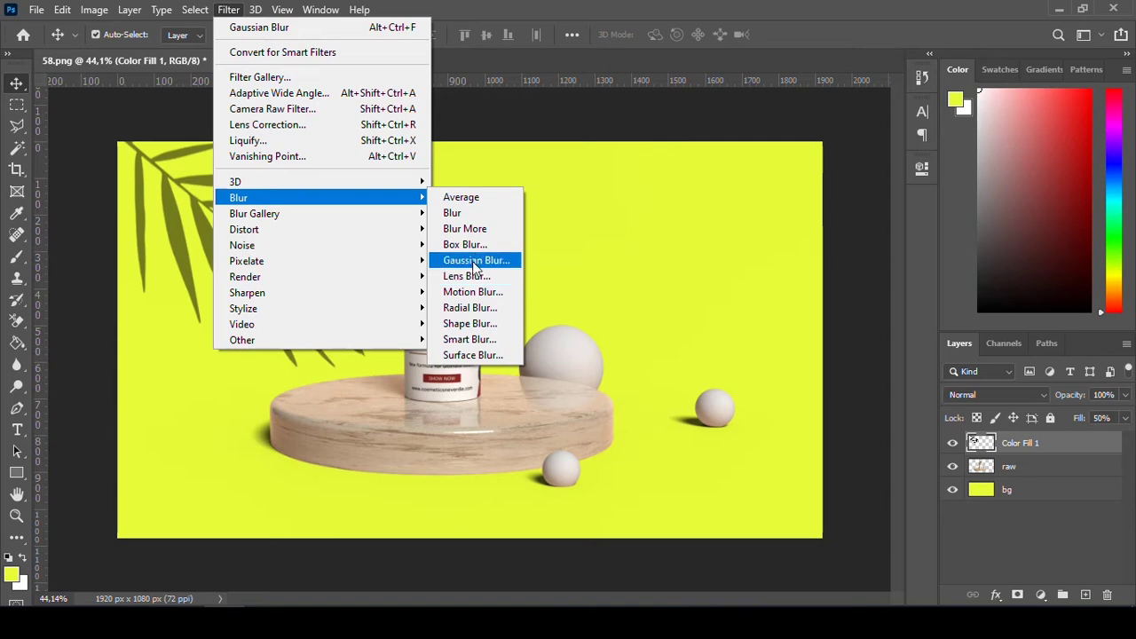
- Blur the palm shadow with a Gaussian Blur of about 8.2 px and shift it right
{"action": "left_click", "coordinate": [472, 260]}
{"action": "left_click_drag", "start_coordinate": [865, 372], "coordinate": [837, 369]}
{"action": "left_click", "coordinate": [987, 147]}
{"action": "key", "text": "v"}
{"action": "left_click_drag", "start_coordinate": [284, 216], "coordinate": [317, 214]}
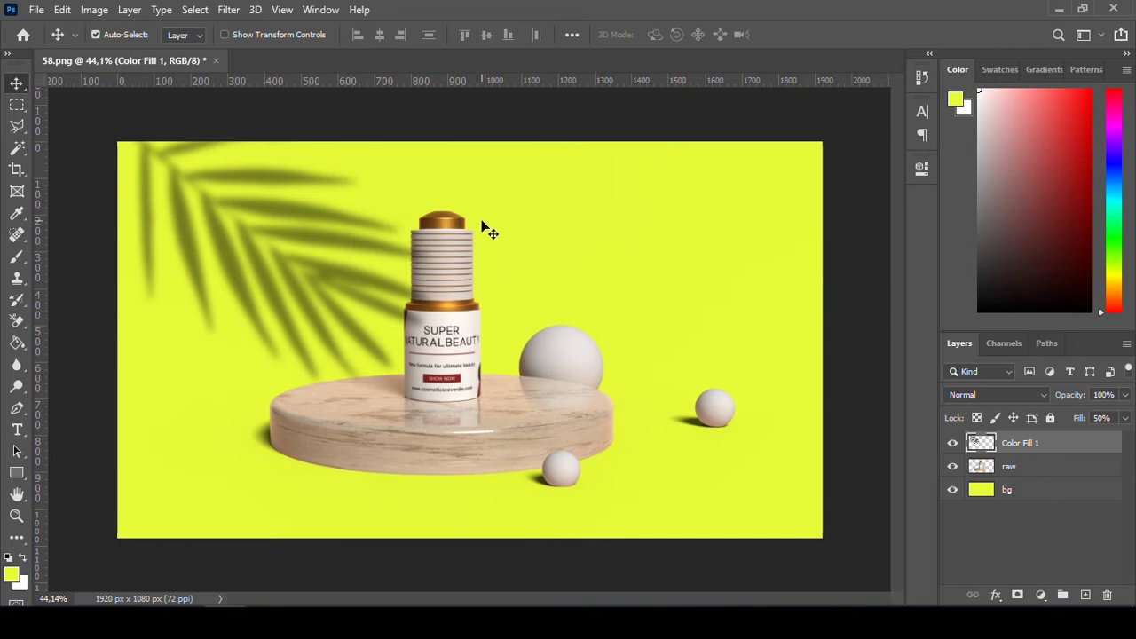
{"action": "left_click", "coordinate": [130, 10]}
{"action": "mouse_move", "coordinate": [36, 10]}
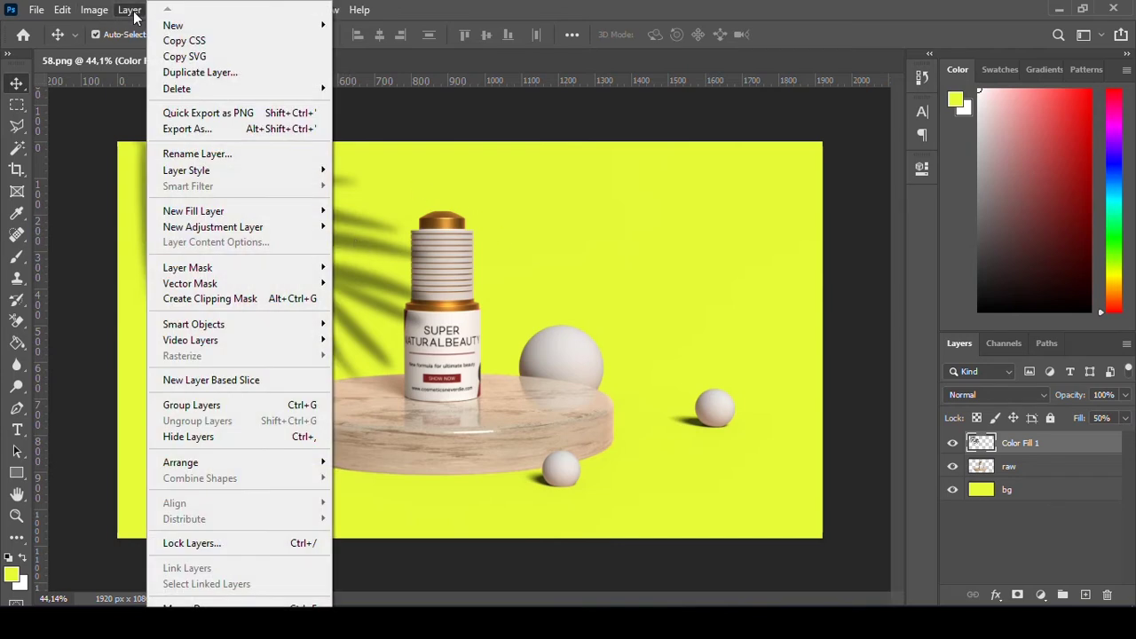
- Place the istockphoto leaves image embedded and position it beside the bottle
{"action": "left_click", "coordinate": [89, 339]}
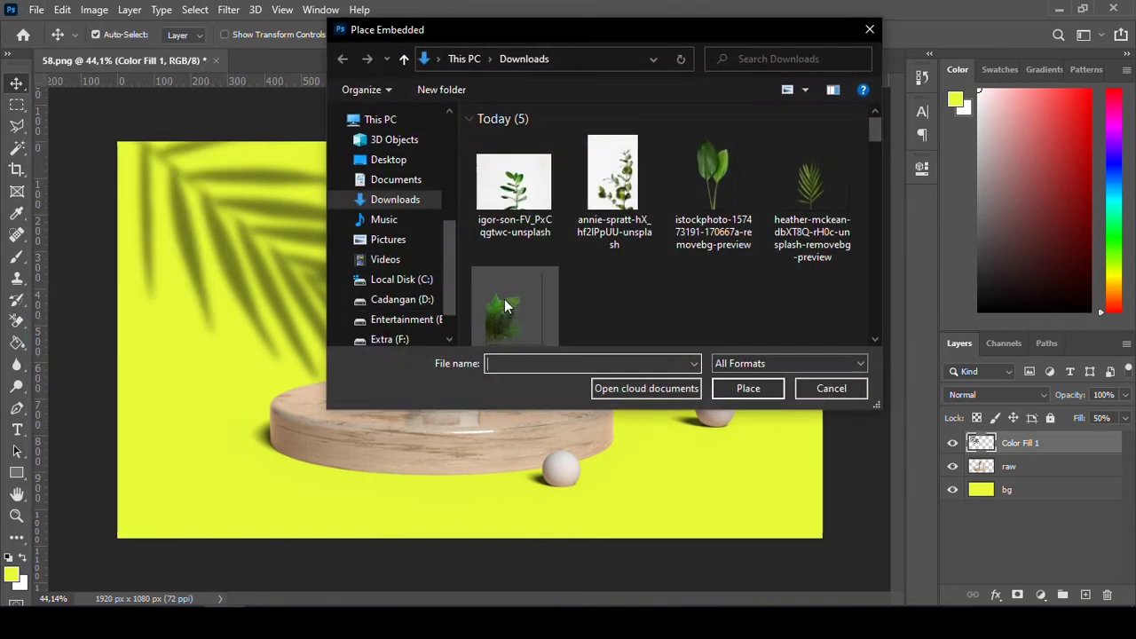
{"action": "left_click", "coordinate": [711, 198]}
{"action": "left_click", "coordinate": [764, 390]}
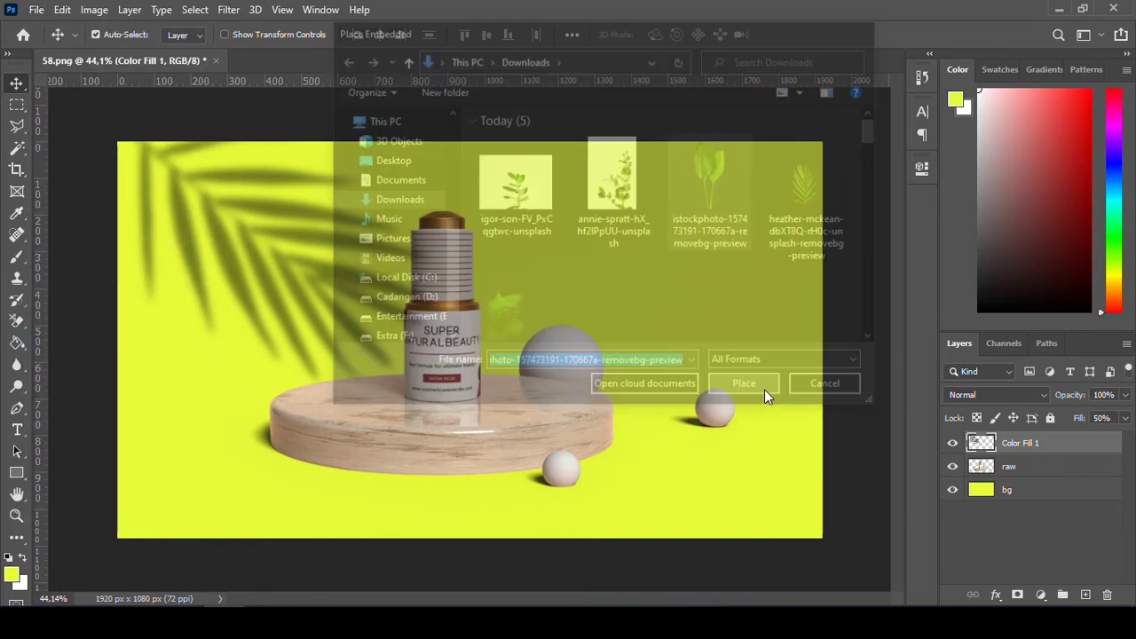
{"action": "left_click_drag", "start_coordinate": [485, 368], "coordinate": [734, 477]}
{"action": "mouse_move", "coordinate": [562, 382]}
{"action": "left_mouse_down"}
{"action": "mouse_move", "coordinate": [644, 385]}
{"action": "mouse_move", "coordinate": [627, 397]}
{"action": "mouse_move", "coordinate": [698, 443]}
{"action": "left_mouse_up"}
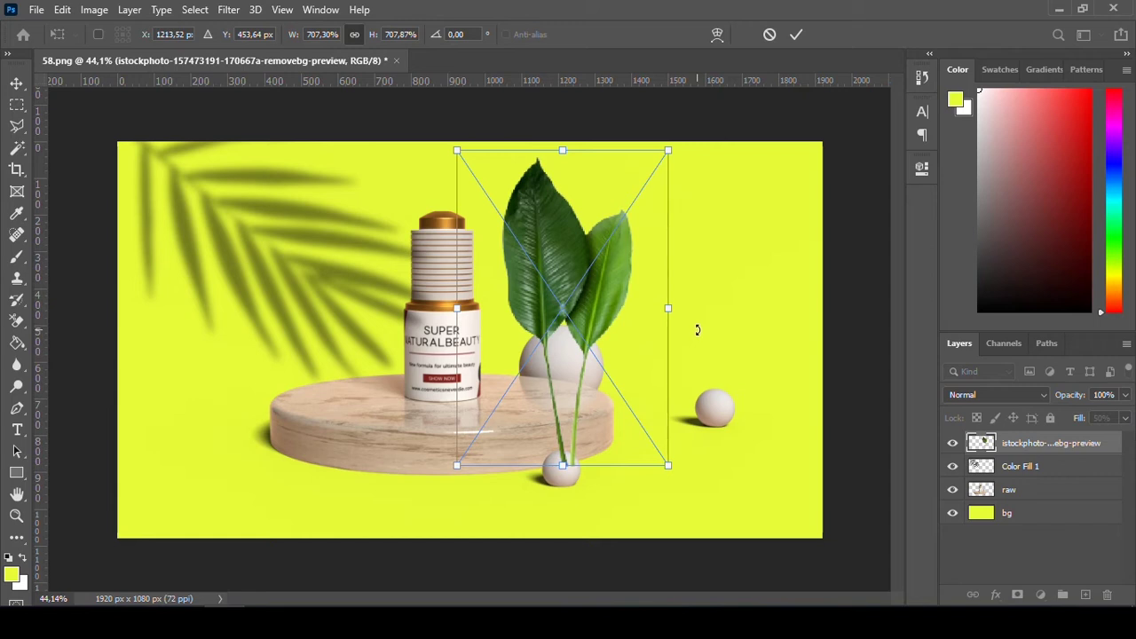
- Rotate the leaves about 35° and scale them to roughly 511% beside the sphere
{"action": "left_click_drag", "start_coordinate": [696, 332], "coordinate": [687, 347]}
{"action": "left_click_drag", "start_coordinate": [692, 160], "coordinate": [629, 226]}
{"action": "mouse_move", "coordinate": [588, 324]}
{"action": "left_mouse_down"}
{"action": "mouse_move", "coordinate": [695, 305]}
{"action": "mouse_move", "coordinate": [726, 358]}
{"action": "left_mouse_up"}
{"action": "left_click_drag", "start_coordinate": [636, 302], "coordinate": [622, 311]}
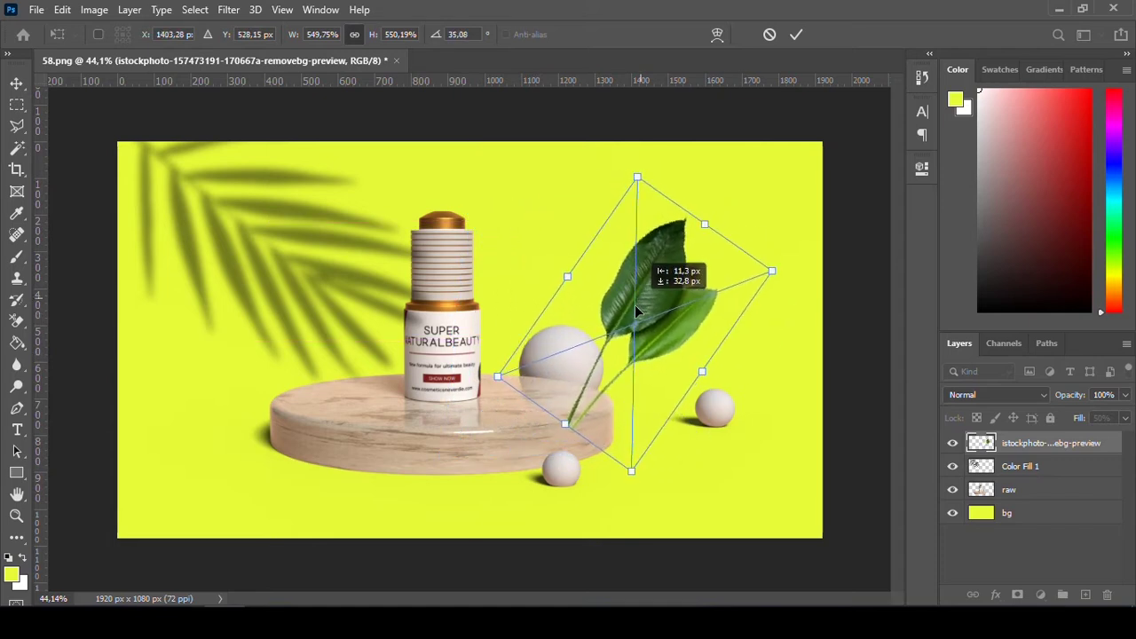
{"action": "left_click_drag", "start_coordinate": [754, 287], "coordinate": [735, 296]}
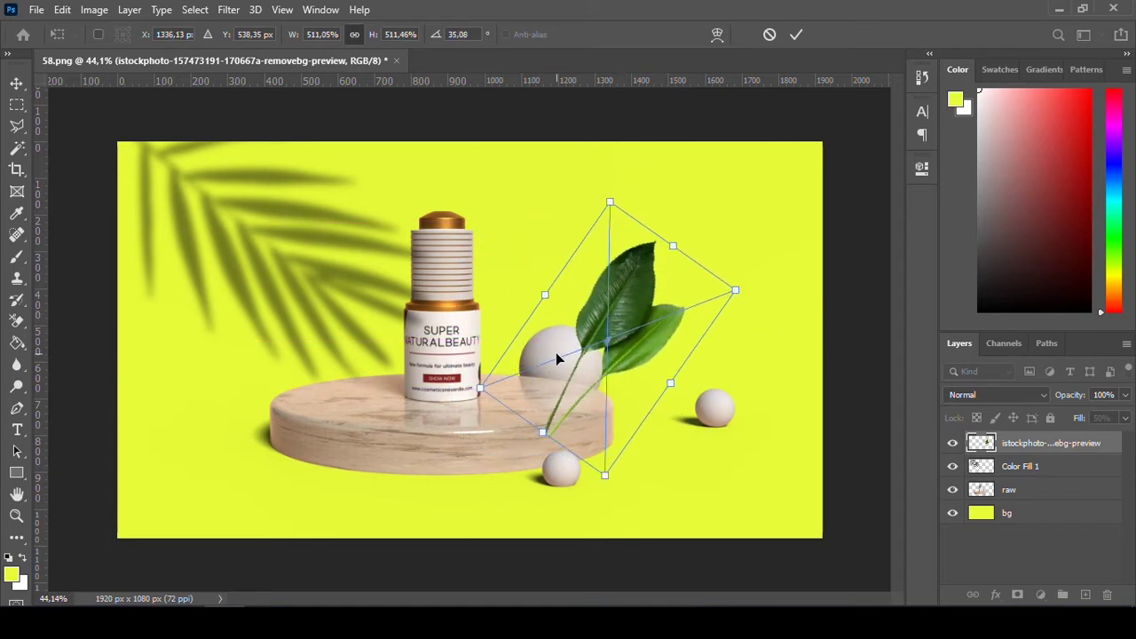
{"action": "key", "text": "Return"}
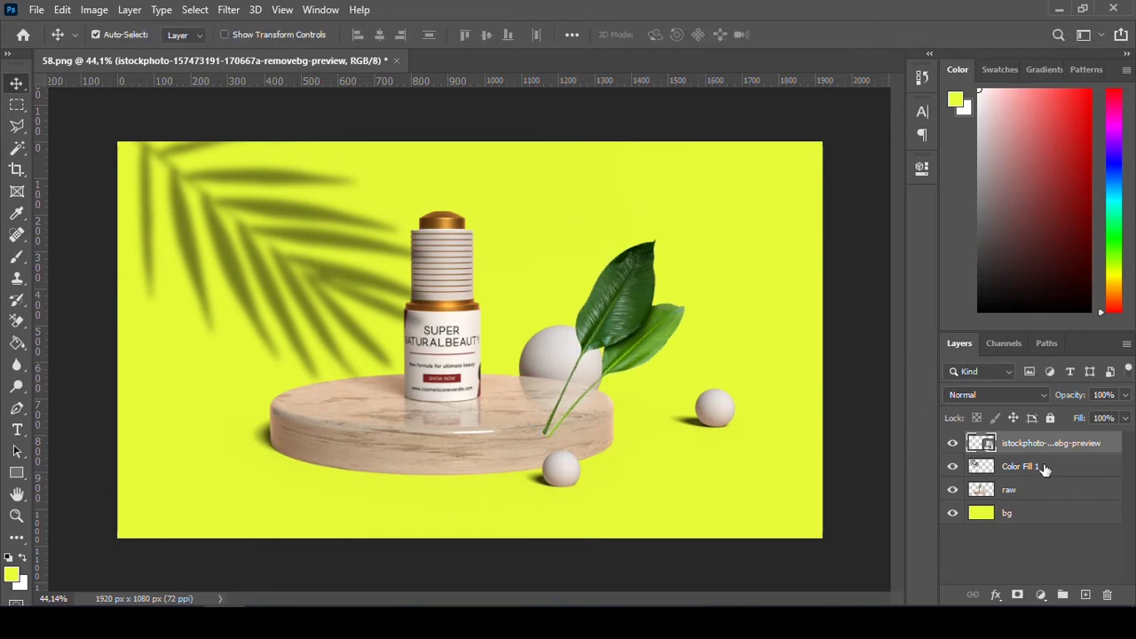
- Move the leaves layer between raw and bg, tucking it behind the sphere rotated about 56°
{"action": "left_click_drag", "start_coordinate": [1030, 449], "coordinate": [1030, 501]}
{"action": "left_click_drag", "start_coordinate": [649, 333], "coordinate": [633, 332]}
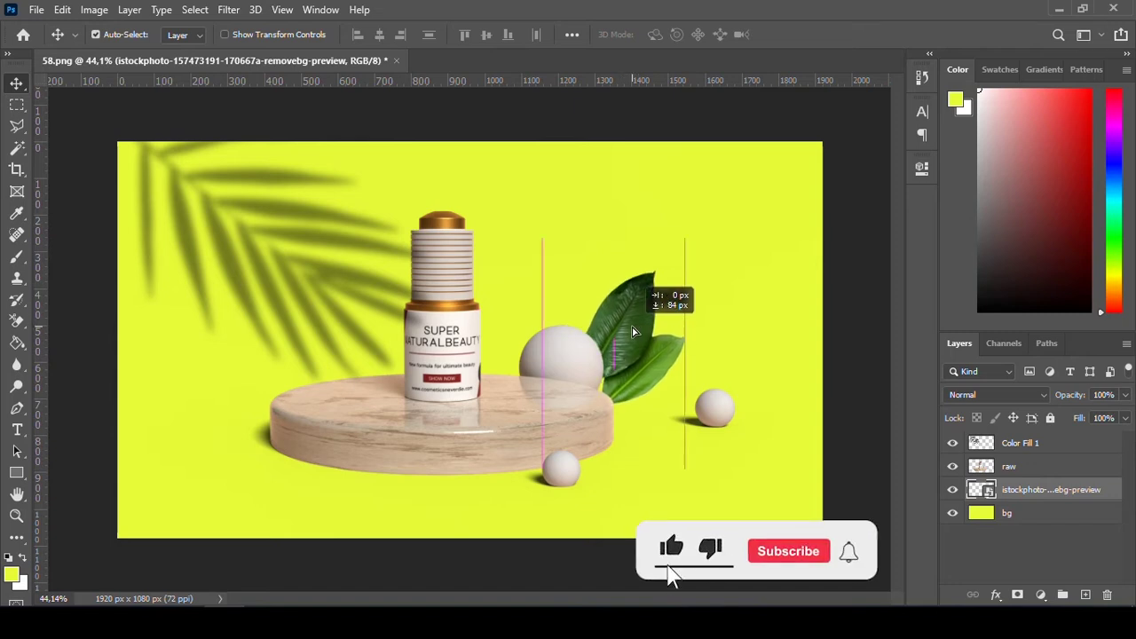
{"action": "left_click_drag", "start_coordinate": [633, 332], "coordinate": [619, 341]}
{"action": "key", "text": "ctrl+t"}
{"action": "mouse_move", "coordinate": [689, 360]}
{"action": "left_mouse_down"}
{"action": "mouse_move", "coordinate": [719, 386]}
{"action": "mouse_move", "coordinate": [708, 398]}
{"action": "left_mouse_up"}
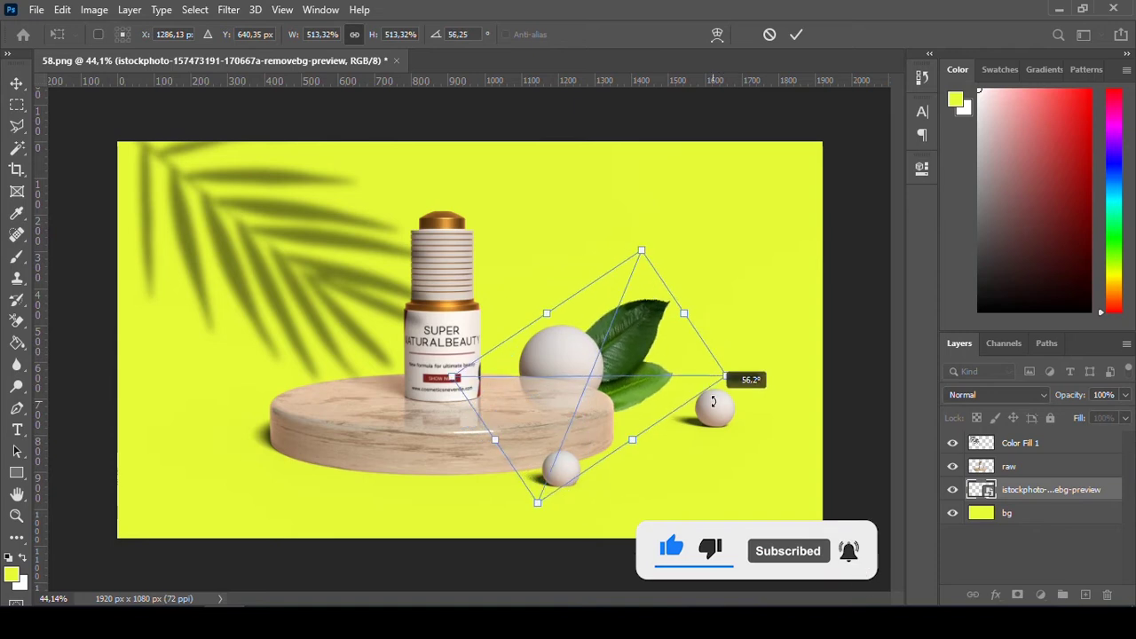
{"action": "key", "text": "Return"}
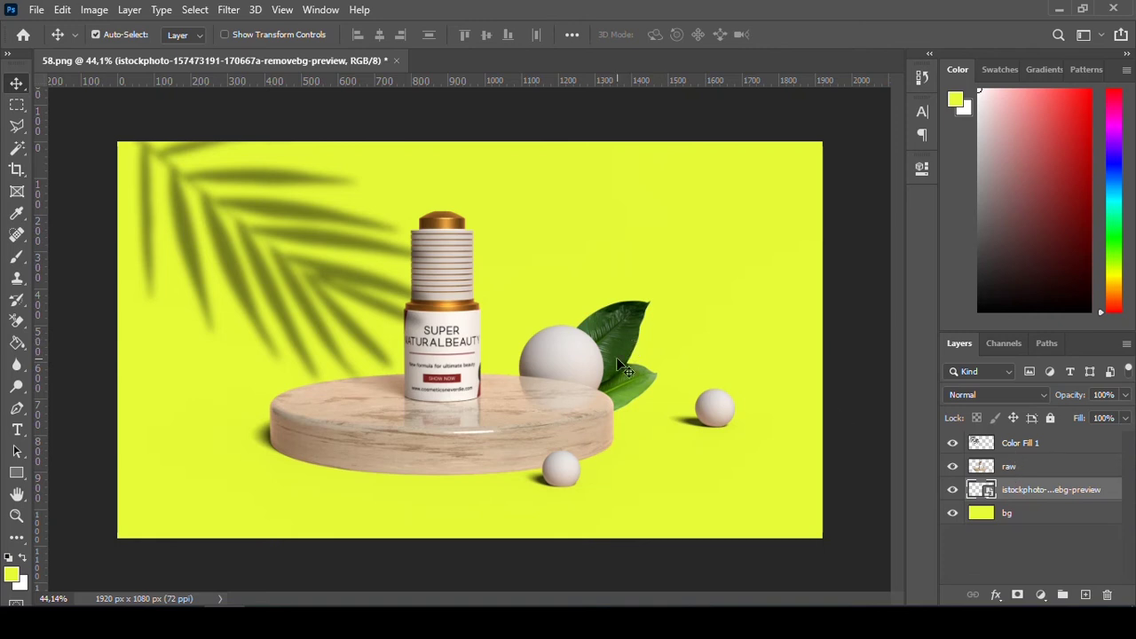
{"action": "key", "text": "ctrl+j"}
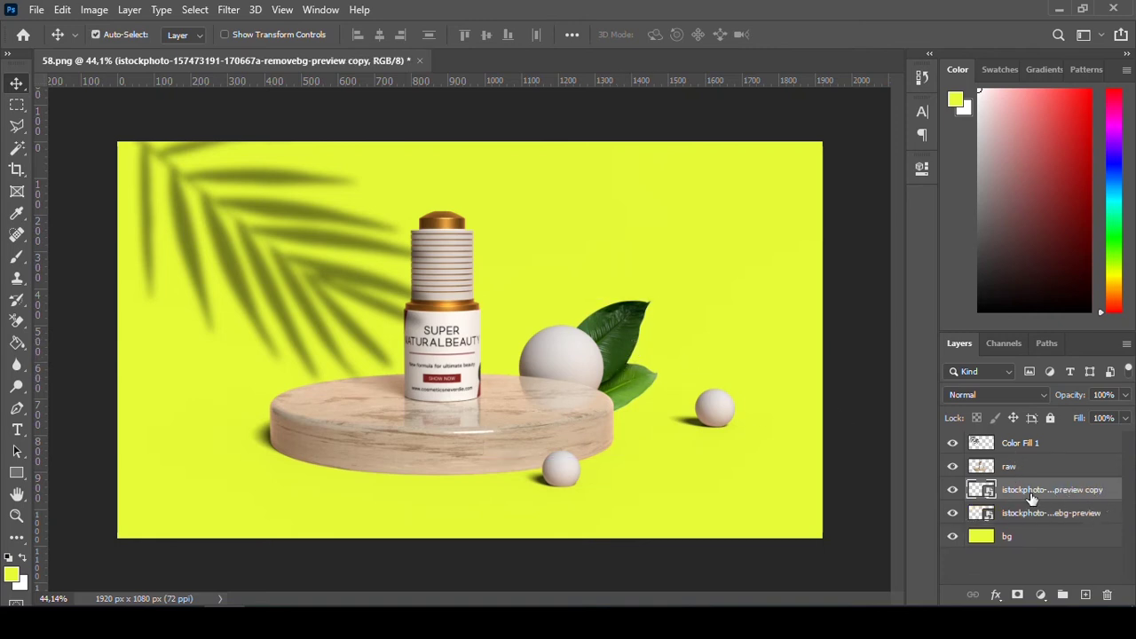
- Move the leaves copy to the left, rotate it about -40°, and place it below raw
{"action": "left_click_drag", "start_coordinate": [1029, 461], "coordinate": [1026, 458]}
{"action": "left_click_drag", "start_coordinate": [622, 357], "coordinate": [331, 336]}
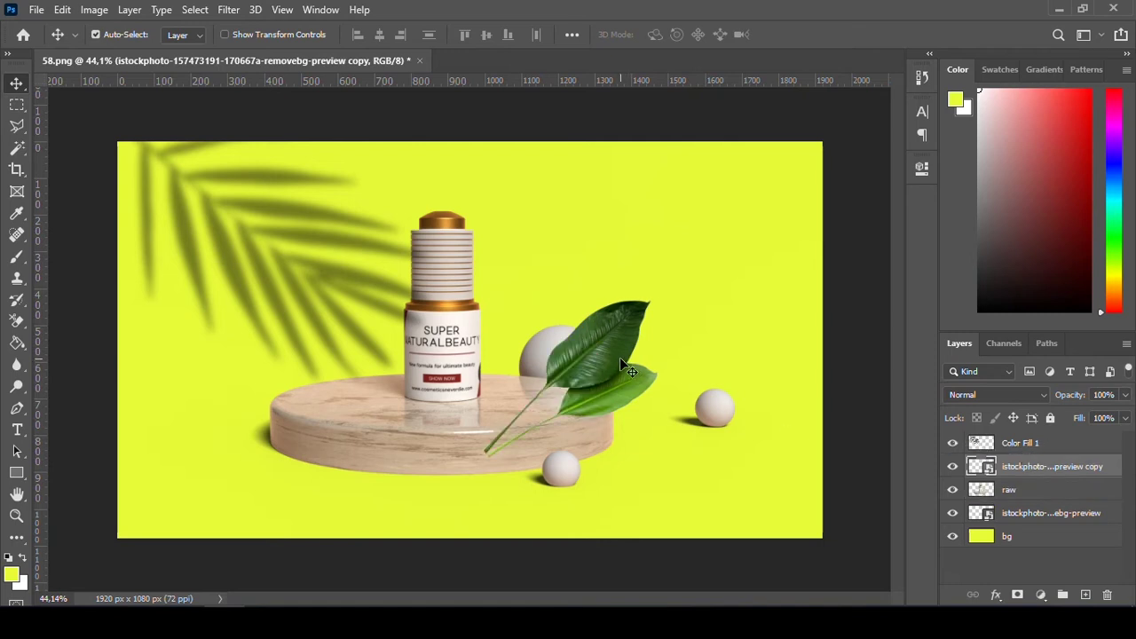
{"action": "key", "text": "ctrl+t"}
{"action": "left_click_drag", "start_coordinate": [455, 359], "coordinate": [413, 376]}
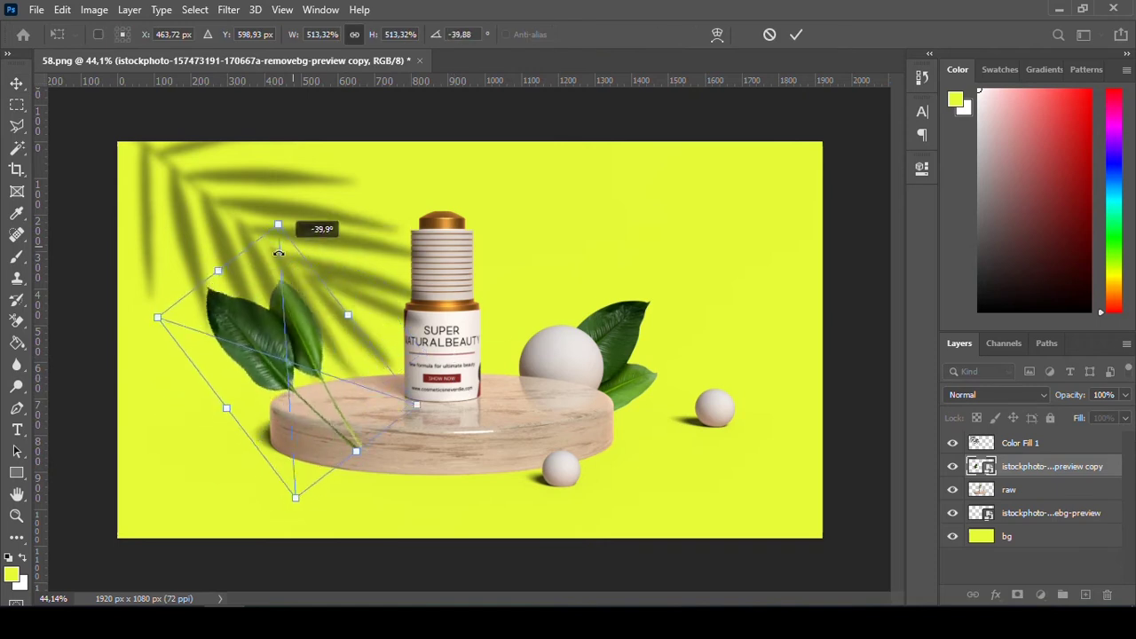
{"action": "key", "text": "Return"}
{"action": "left_click_drag", "start_coordinate": [1030, 468], "coordinate": [1015, 507]}
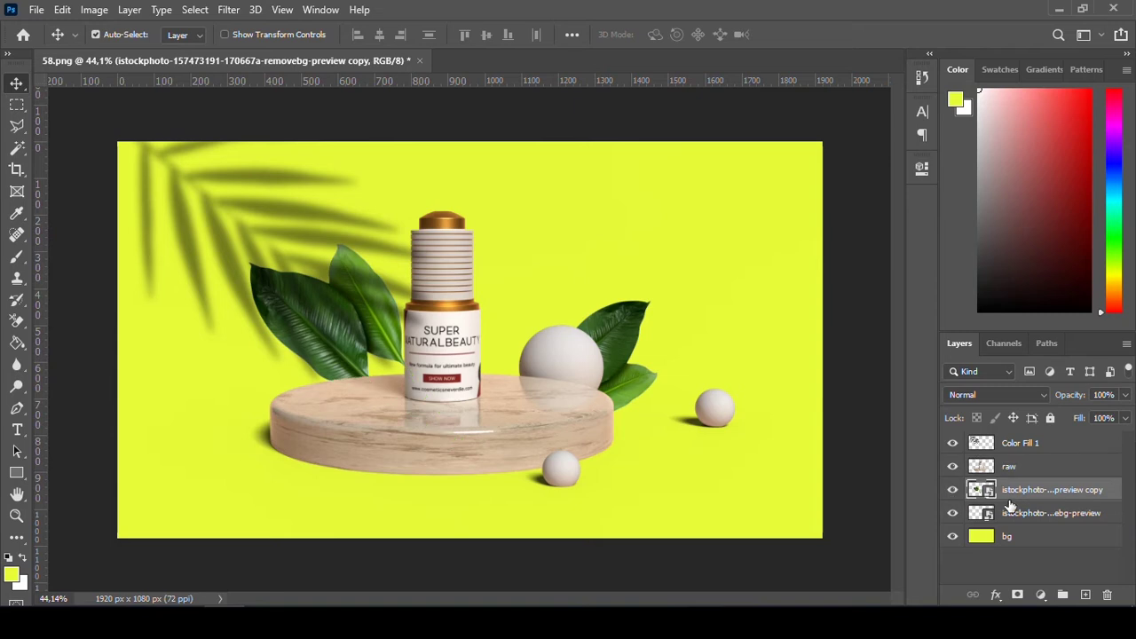
- Lock Color Fill 1 and rotate the leaves copy to about -60° behind the bottle's left side
{"action": "left_click", "coordinate": [1113, 450]}
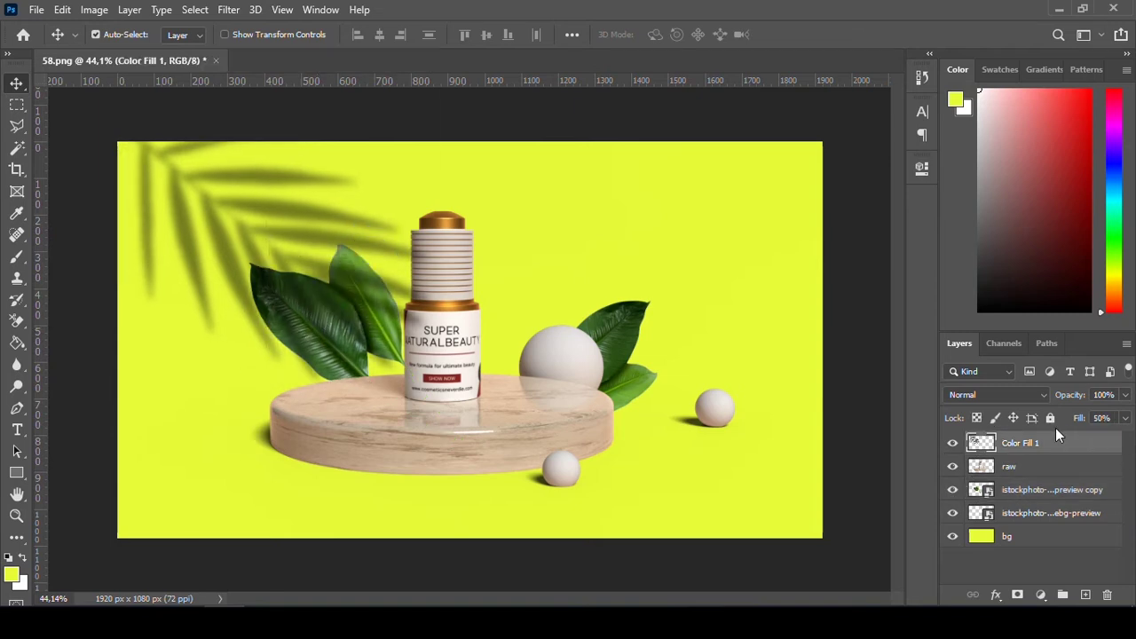
{"action": "left_click", "coordinate": [1050, 418]}
{"action": "left_click_drag", "start_coordinate": [306, 349], "coordinate": [319, 357]}
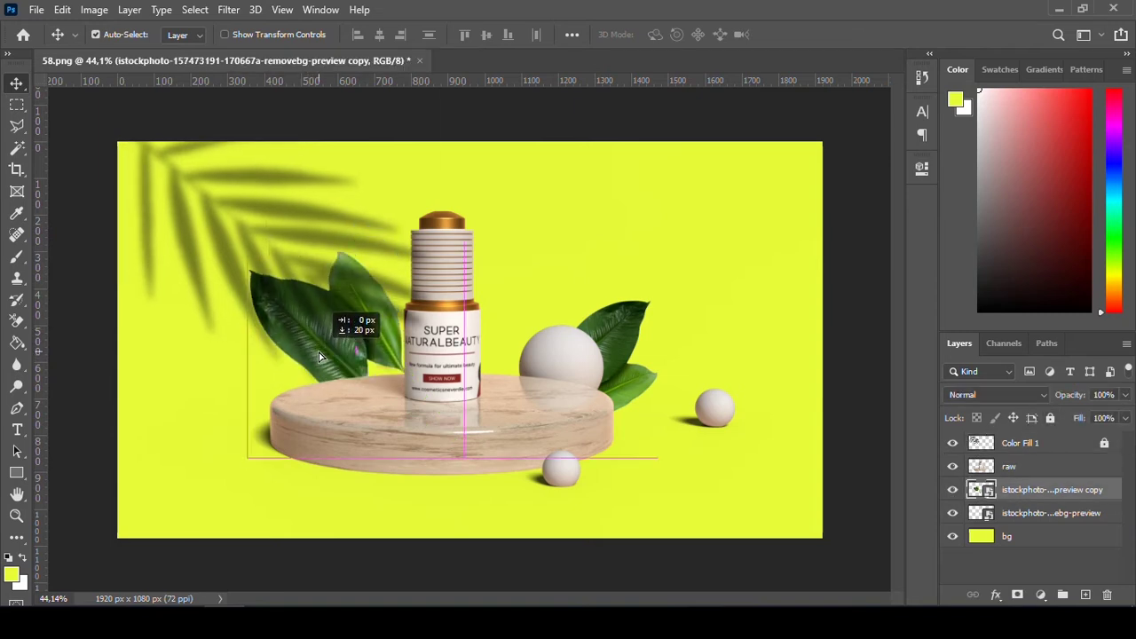
{"action": "key", "text": "ctrl+t"}
{"action": "left_click_drag", "start_coordinate": [501, 372], "coordinate": [473, 278]}
{"action": "left_click_drag", "start_coordinate": [395, 334], "coordinate": [373, 357]}
{"action": "key", "text": "Return"}
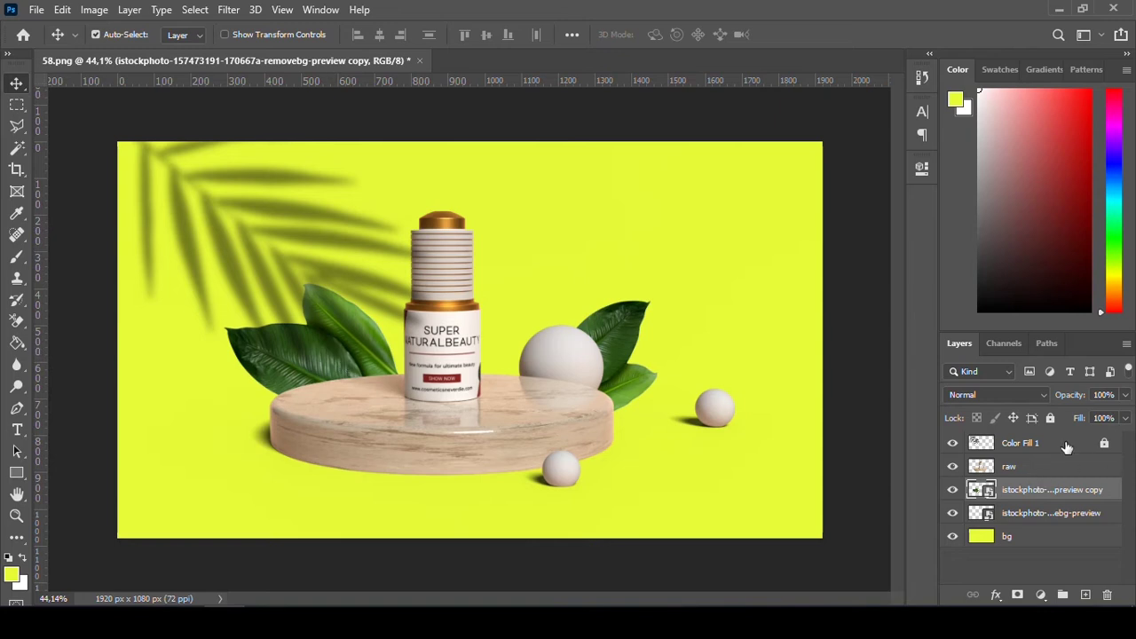
{"action": "key", "text": "ctrl+j"}
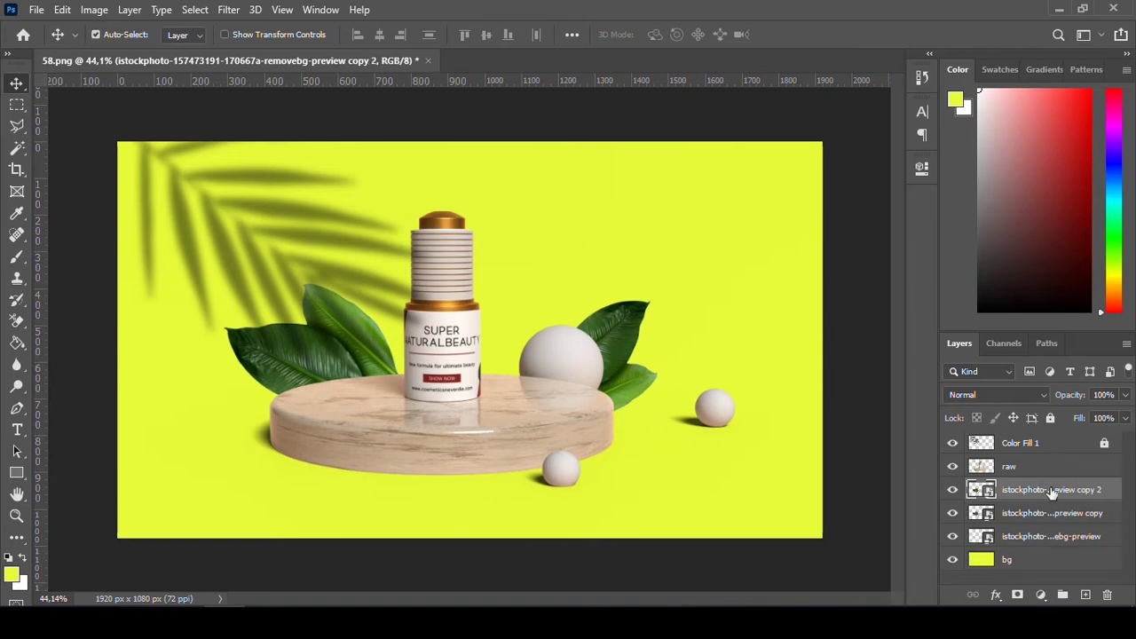
- Add a black (000000) fill clipped to the leaf copy, merge them, and nudge the silhouette
{"action": "left_click", "coordinate": [1041, 595]}
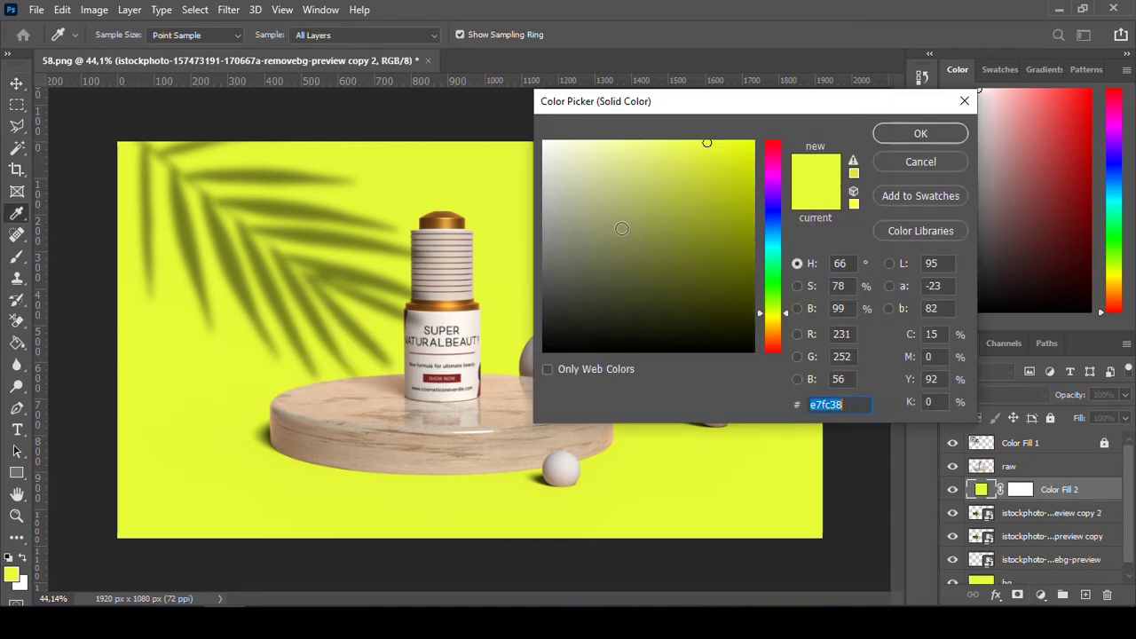
{"action": "type", "text": "000000"}
{"action": "left_click", "coordinate": [921, 133]}
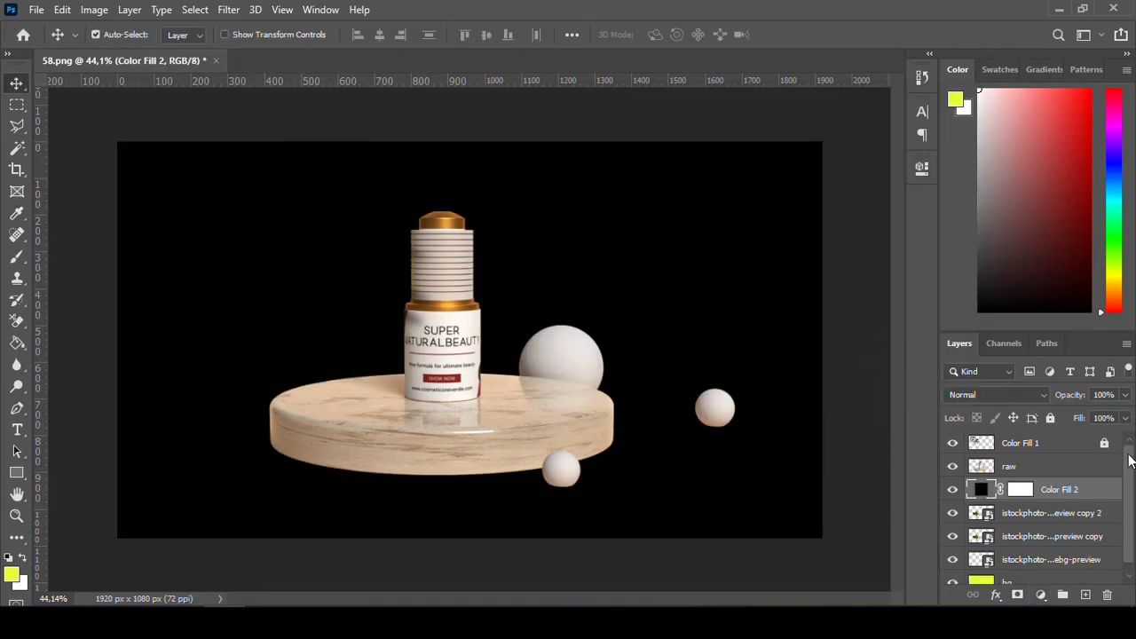
{"action": "right_click", "coordinate": [1054, 491]}
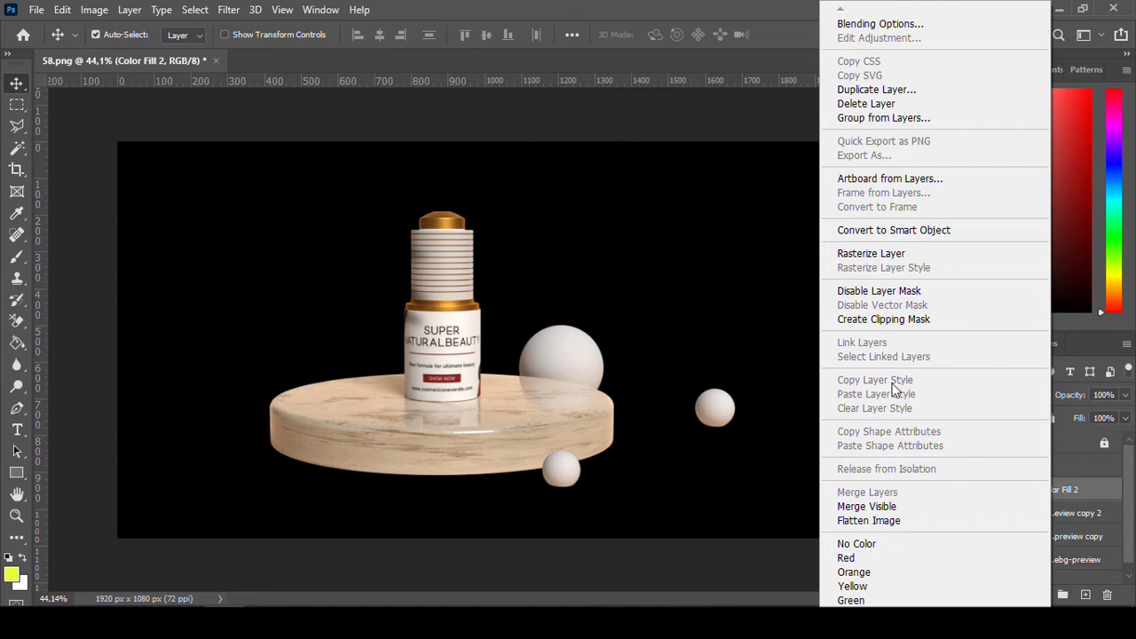
{"action": "left_click", "coordinate": [880, 318]}
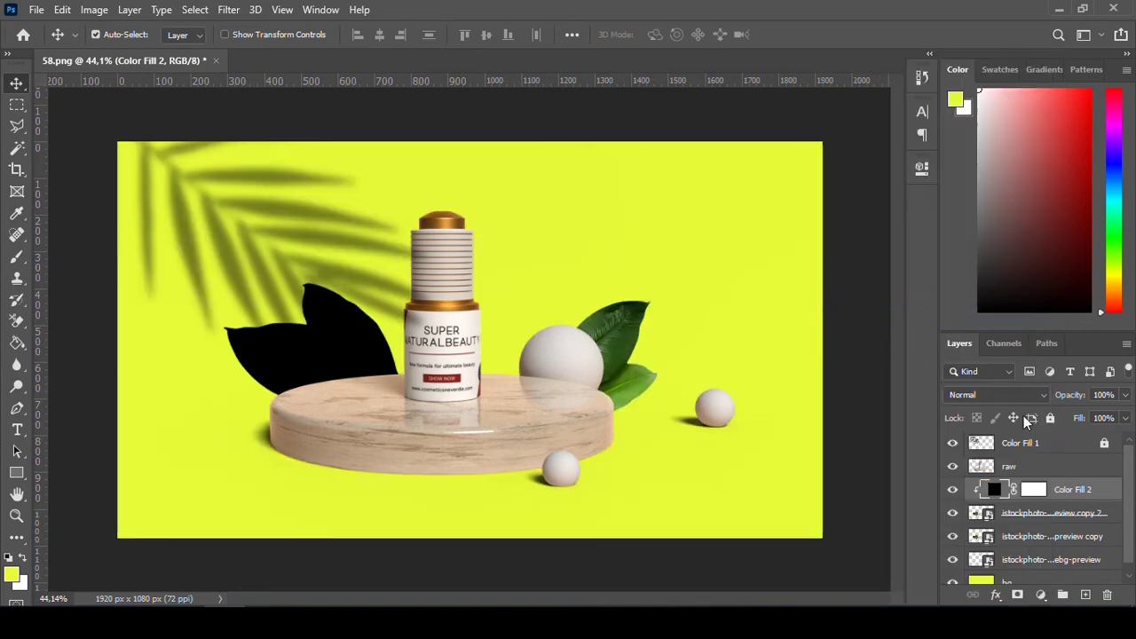
{"action": "right_click", "coordinate": [1049, 520]}
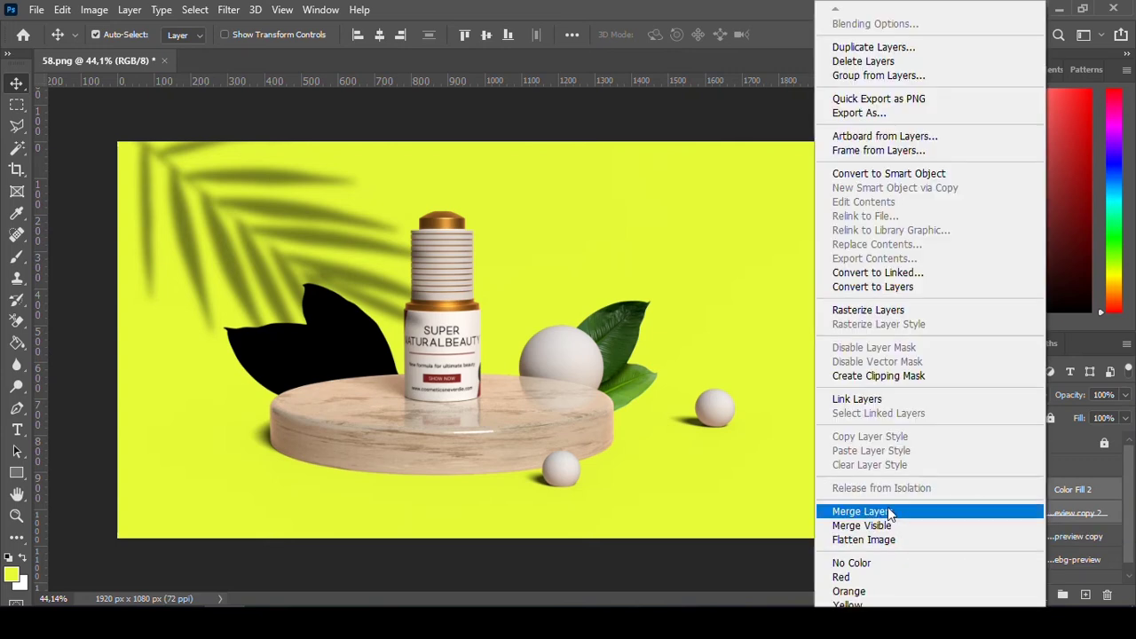
{"action": "left_click", "coordinate": [887, 510]}
{"action": "left_click_drag", "start_coordinate": [305, 364], "coordinate": [292, 375]}
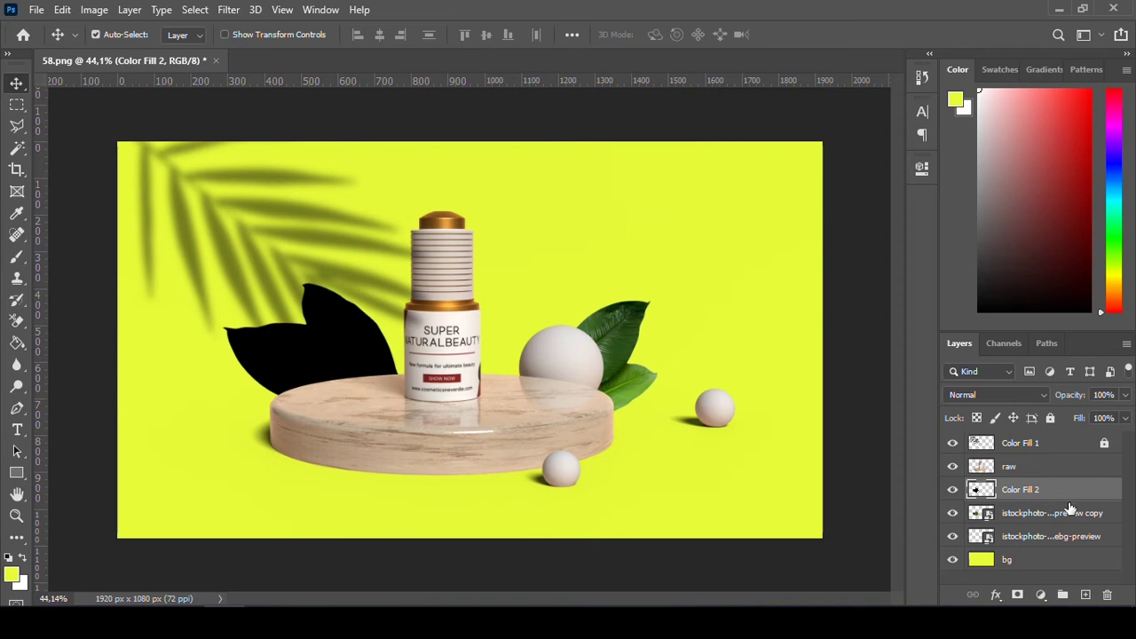
- Move Color Fill 2 below the green leaf copy, lock the copy, and shift the black leaf left
{"action": "left_click_drag", "start_coordinate": [1036, 495], "coordinate": [1030, 524]}
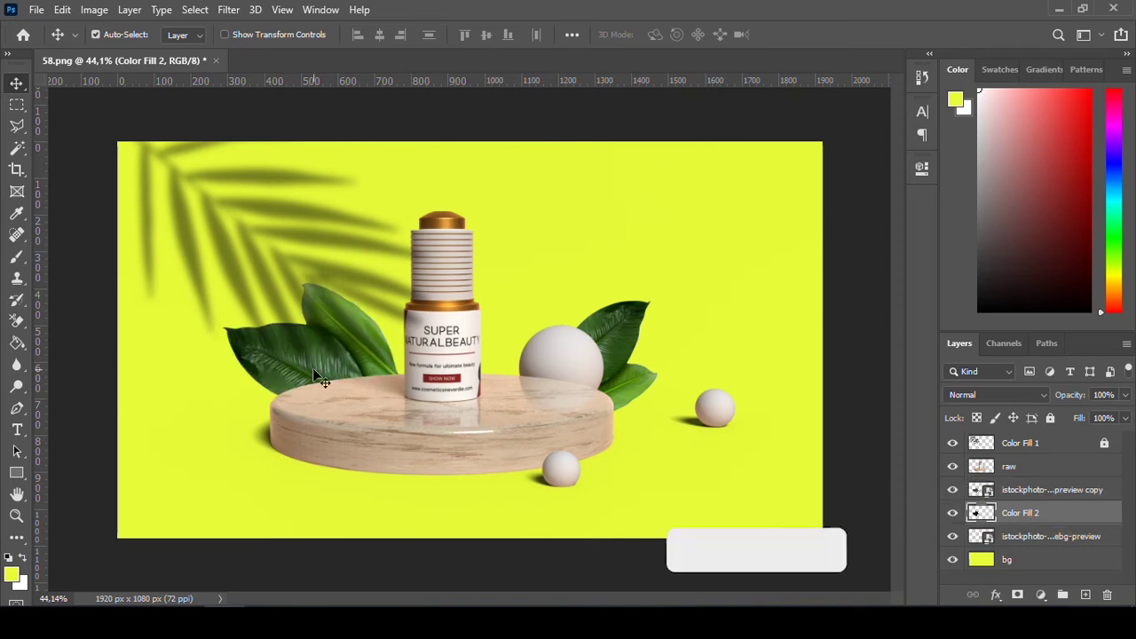
{"action": "left_click", "coordinate": [1052, 489]}
{"action": "left_click", "coordinate": [1050, 418]}
{"action": "left_click", "coordinate": [1021, 513]}
{"action": "mouse_move", "coordinate": [345, 329]}
{"action": "left_mouse_down"}
{"action": "mouse_move", "coordinate": [253, 385]}
{"action": "mouse_move", "coordinate": [247, 371]}
{"action": "left_mouse_up"}
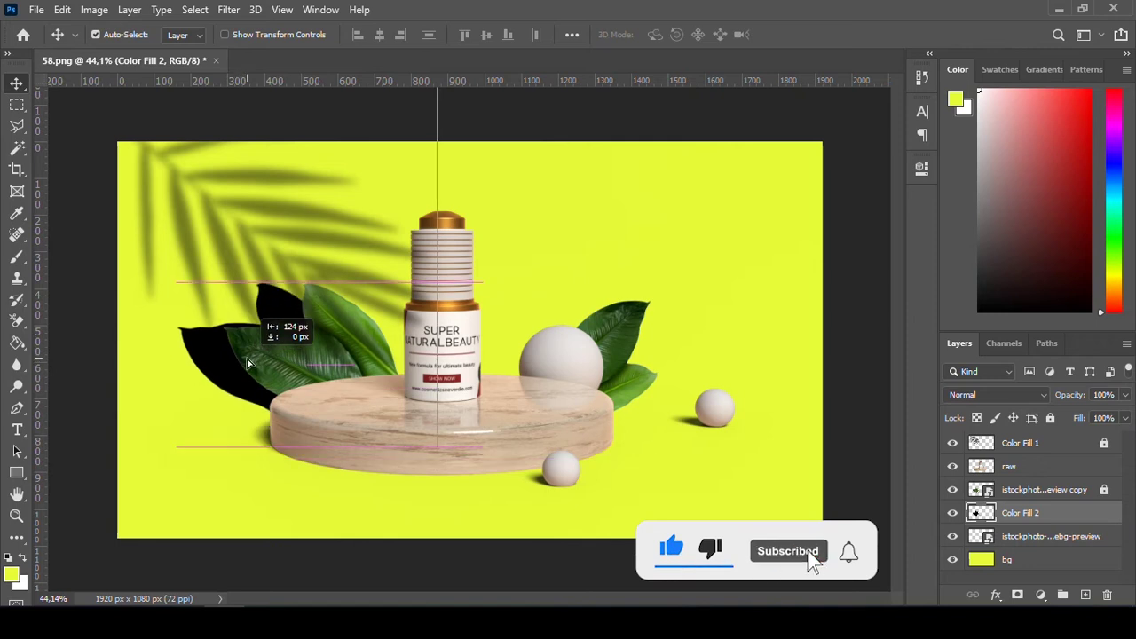
- Scale the black leaf into a cast shadow and set Fill 65% and Opacity 76%
{"action": "key", "text": "ctrl+t"}
{"action": "left_click_drag", "start_coordinate": [435, 444], "coordinate": [410, 457]}
{"action": "left_click_drag", "start_coordinate": [311, 391], "coordinate": [284, 410]}
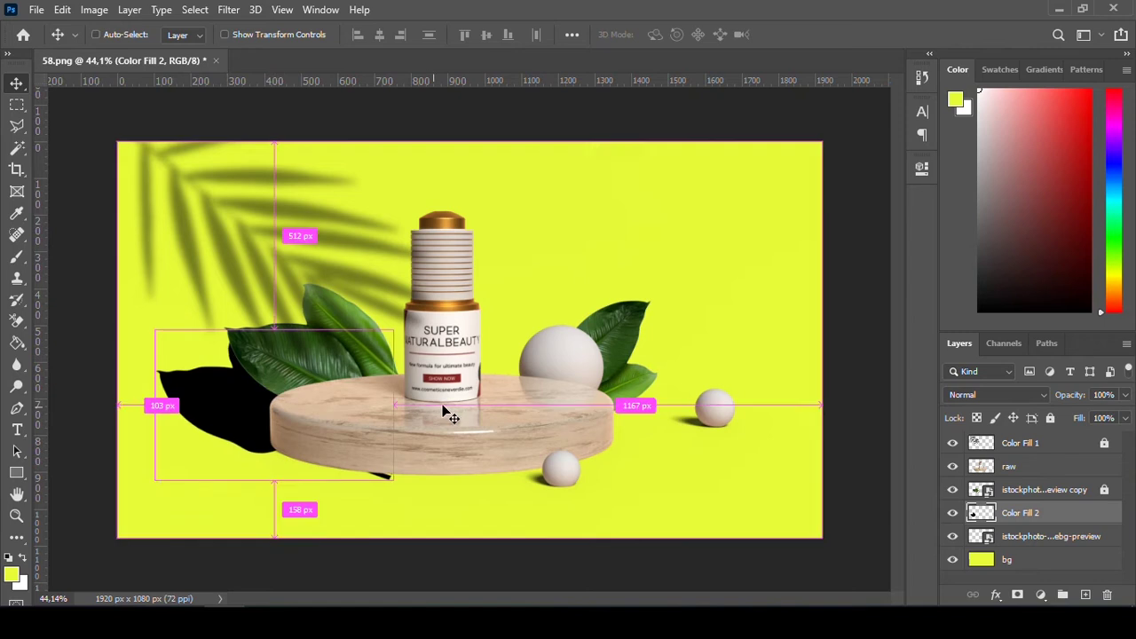
{"action": "left_click_drag", "start_coordinate": [393, 479], "coordinate": [383, 475]}
{"action": "key", "text": "Return"}
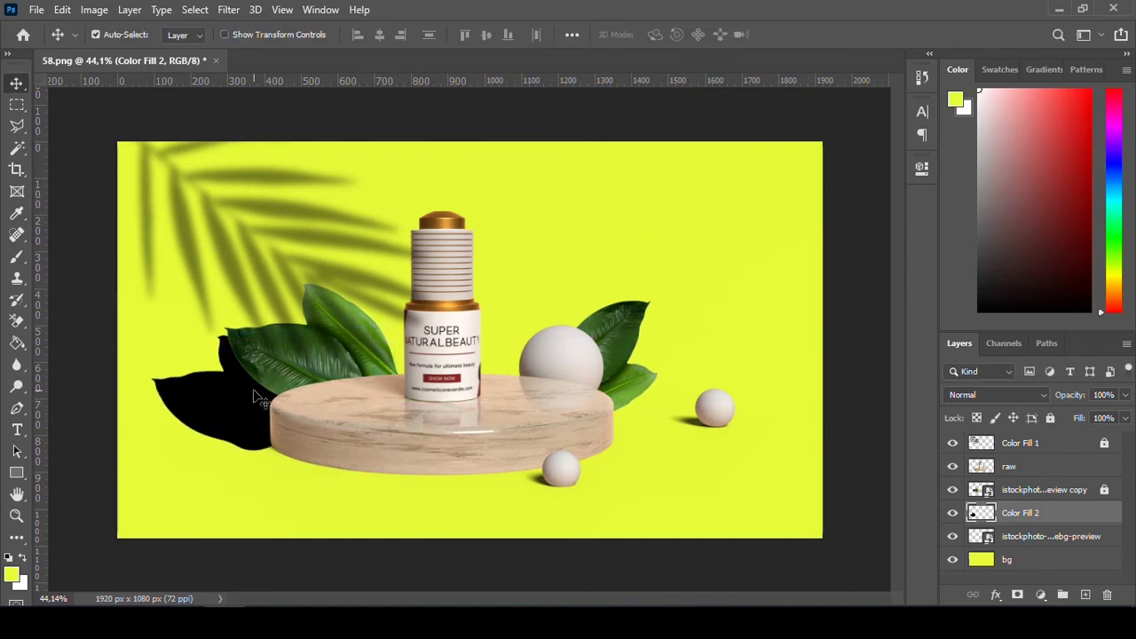
{"action": "left_click_drag", "start_coordinate": [1091, 419], "coordinate": [1034, 418]}
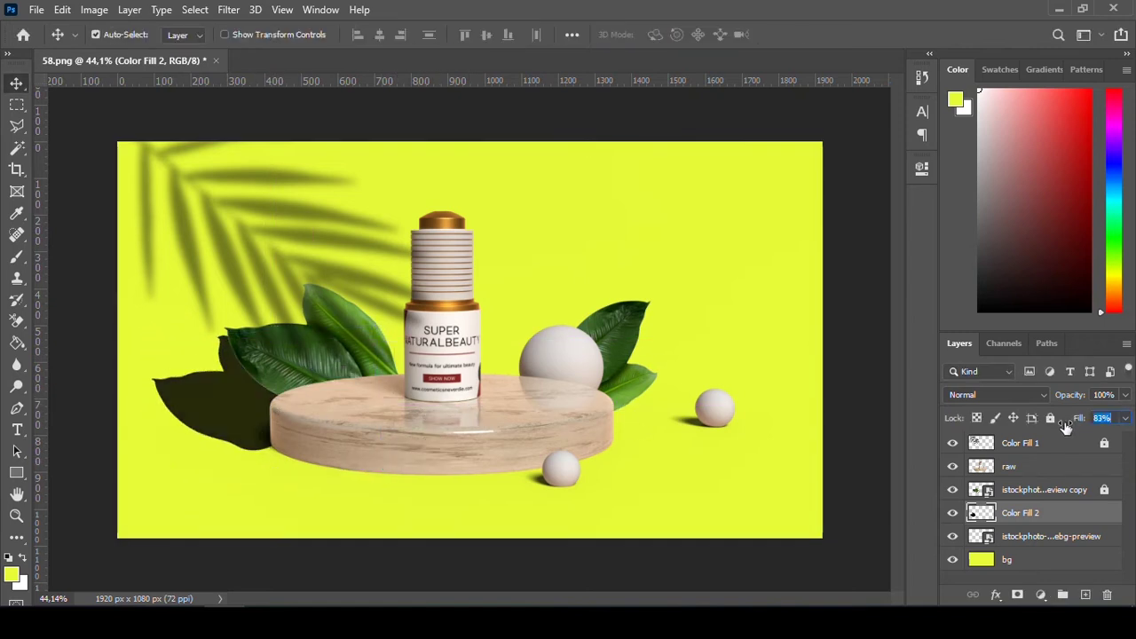
{"action": "left_click_drag", "start_coordinate": [1076, 396], "coordinate": [1053, 396]}
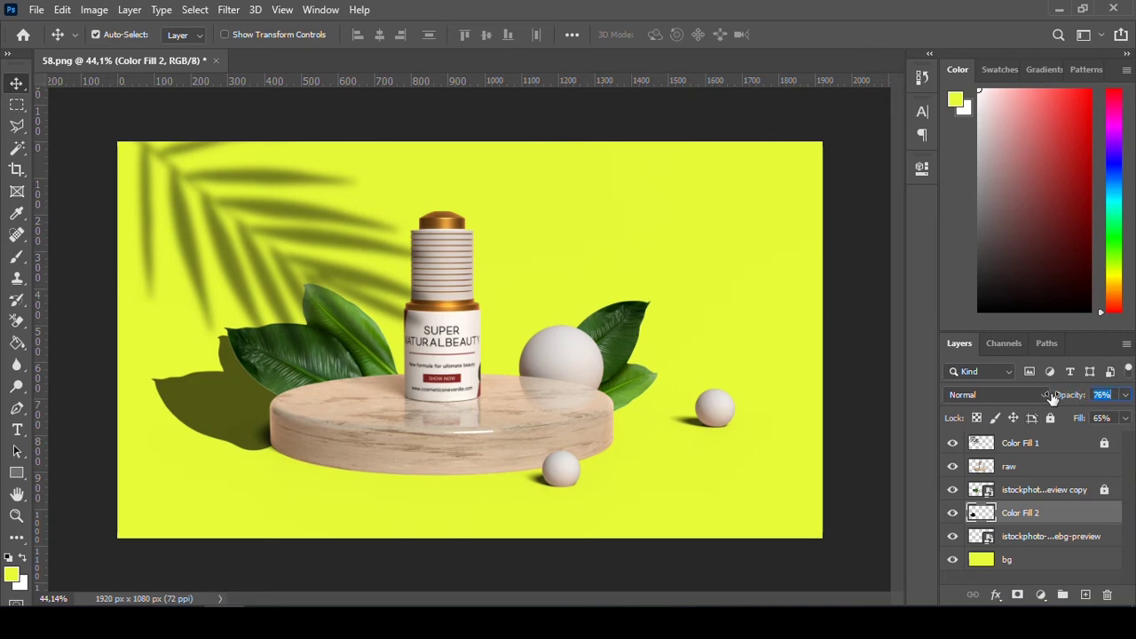
- Apply an 18 px Gaussian Blur to the black leaf shadow beside the podium
{"action": "left_click", "coordinate": [194, 9]}
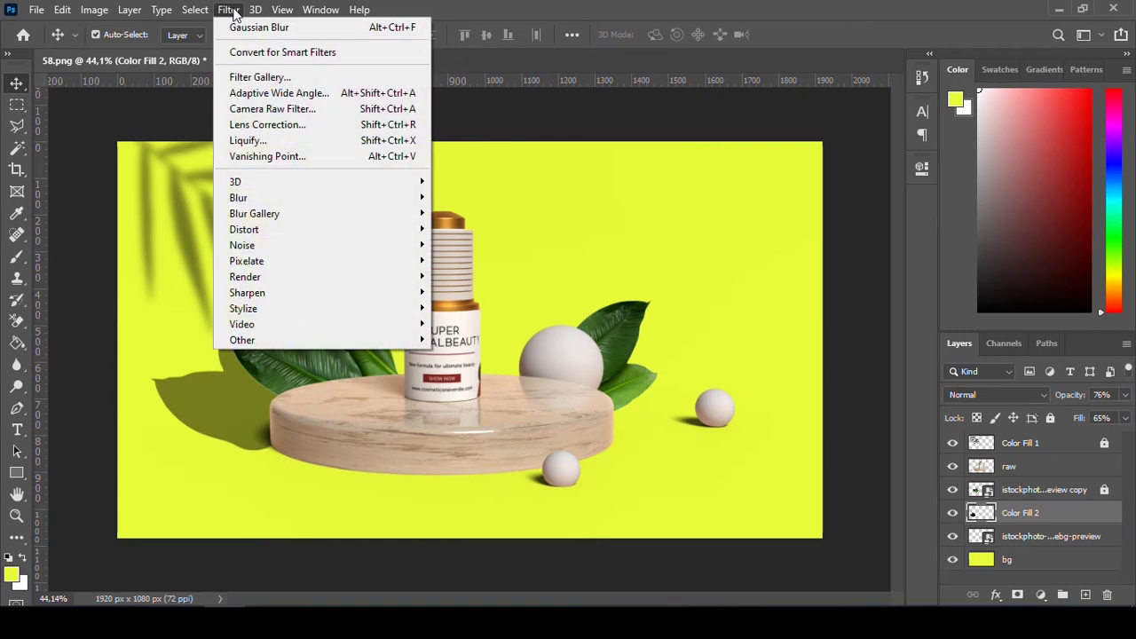
{"action": "mouse_move", "coordinate": [238, 197]}
{"action": "left_click", "coordinate": [489, 262]}
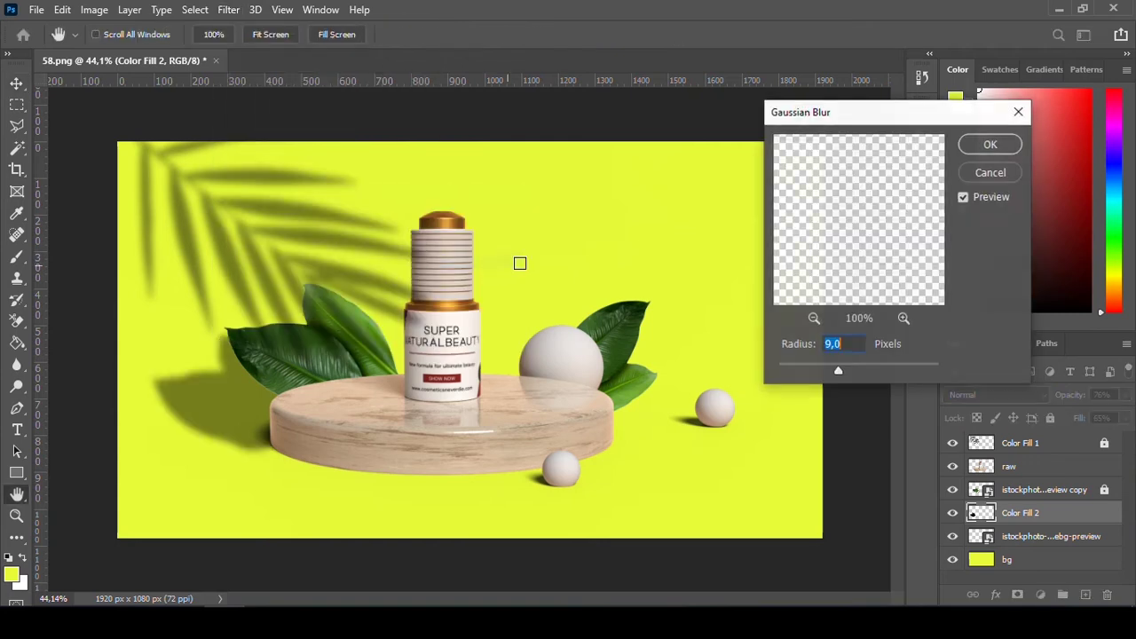
{"action": "mouse_move", "coordinate": [824, 372]}
{"action": "left_mouse_down"}
{"action": "mouse_move", "coordinate": [857, 370]}
{"action": "mouse_move", "coordinate": [848, 372]}
{"action": "left_mouse_up"}
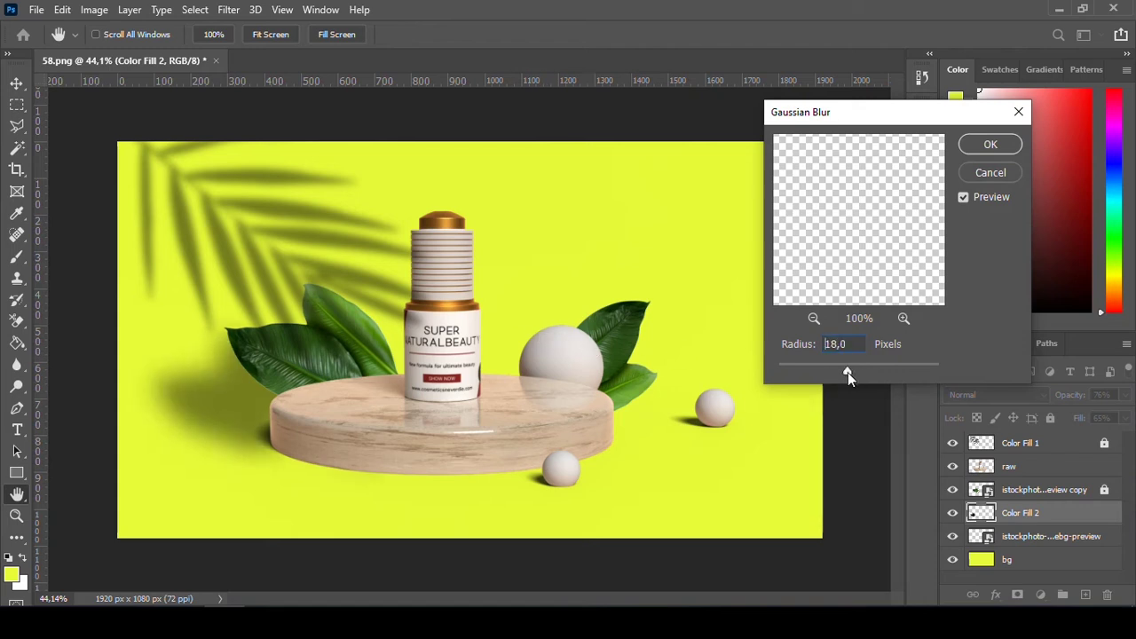
{"action": "left_click", "coordinate": [1017, 149]}
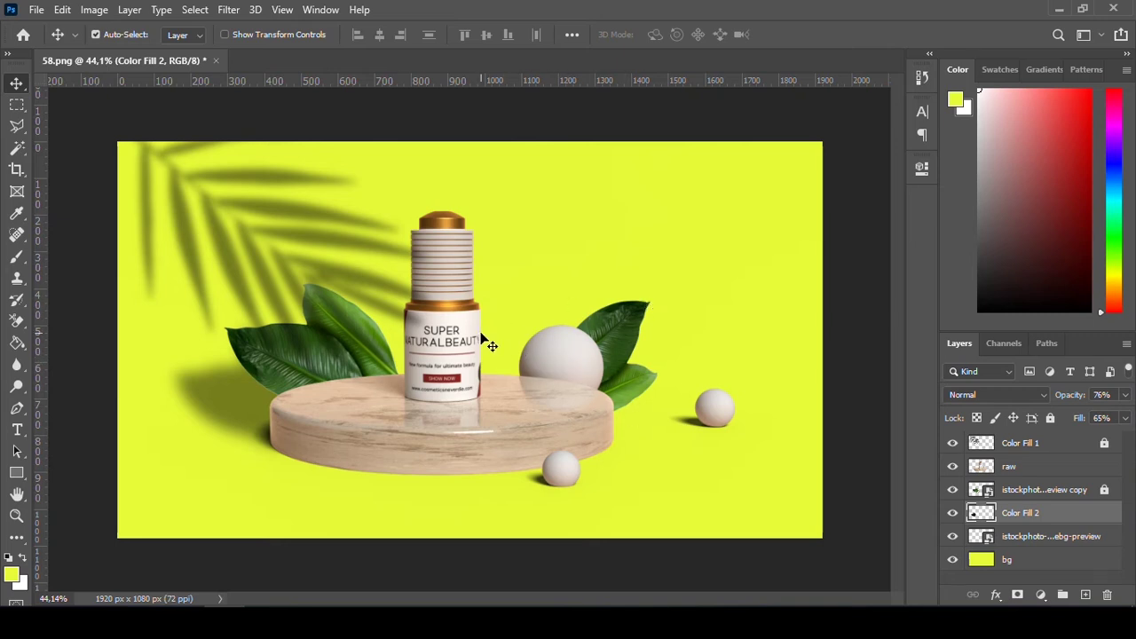
- Refill the bg layer with a warmer golden yellow using the Paint Bucket
{"action": "left_click", "coordinate": [1021, 565]}
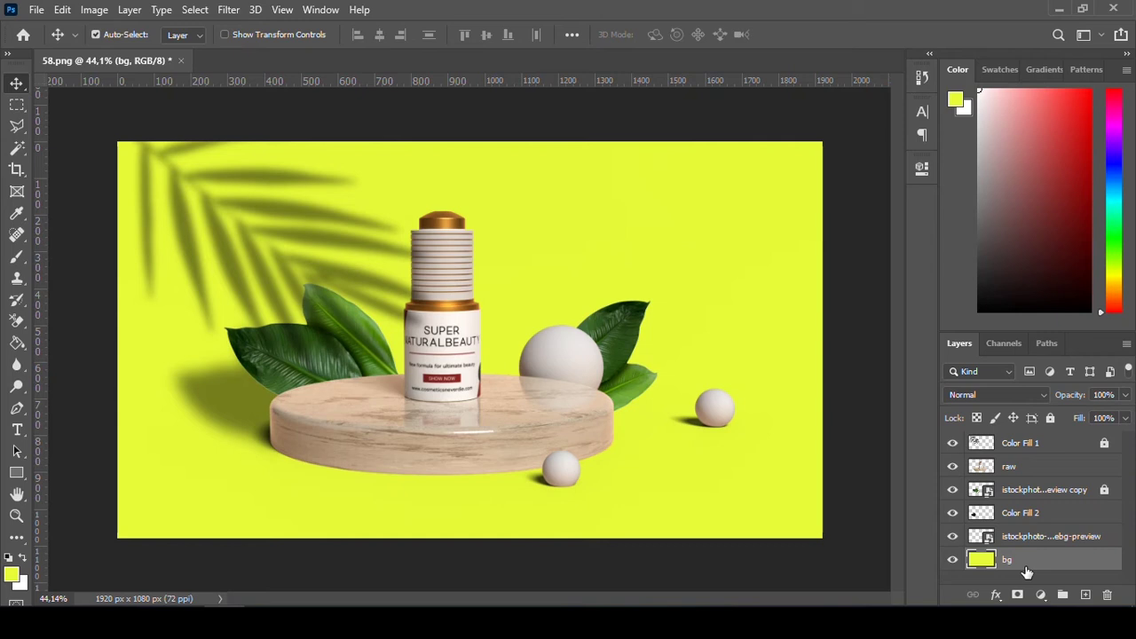
{"action": "key", "text": "g"}
{"action": "left_click", "coordinate": [13, 574]}
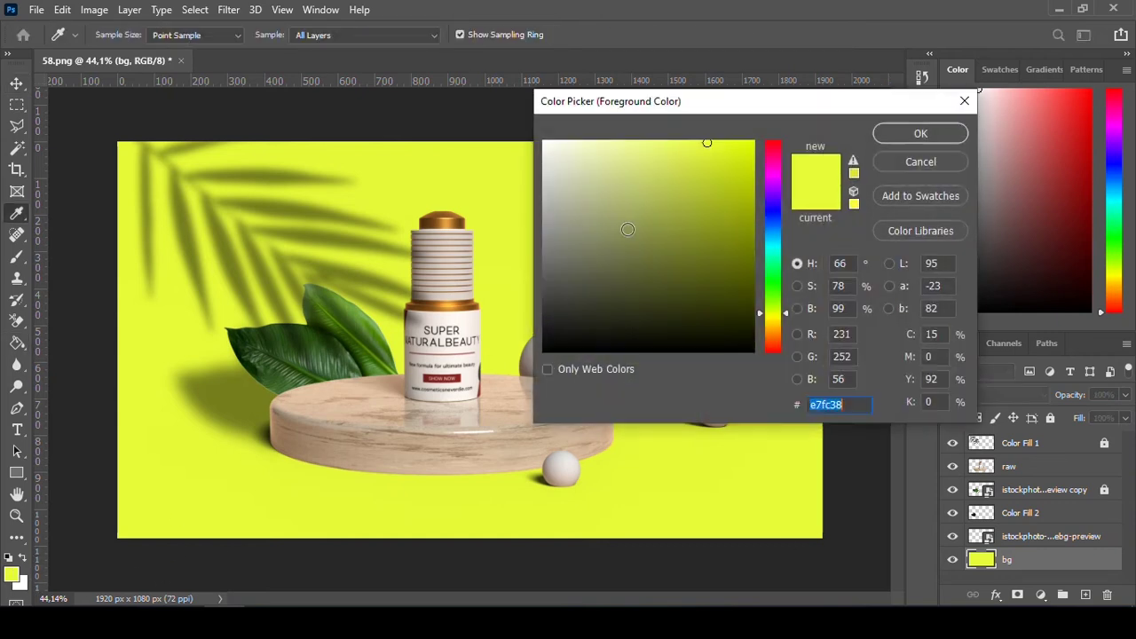
{"action": "left_click", "coordinate": [707, 143]}
{"action": "left_click", "coordinate": [921, 133]}
{"action": "left_click", "coordinate": [674, 266]}
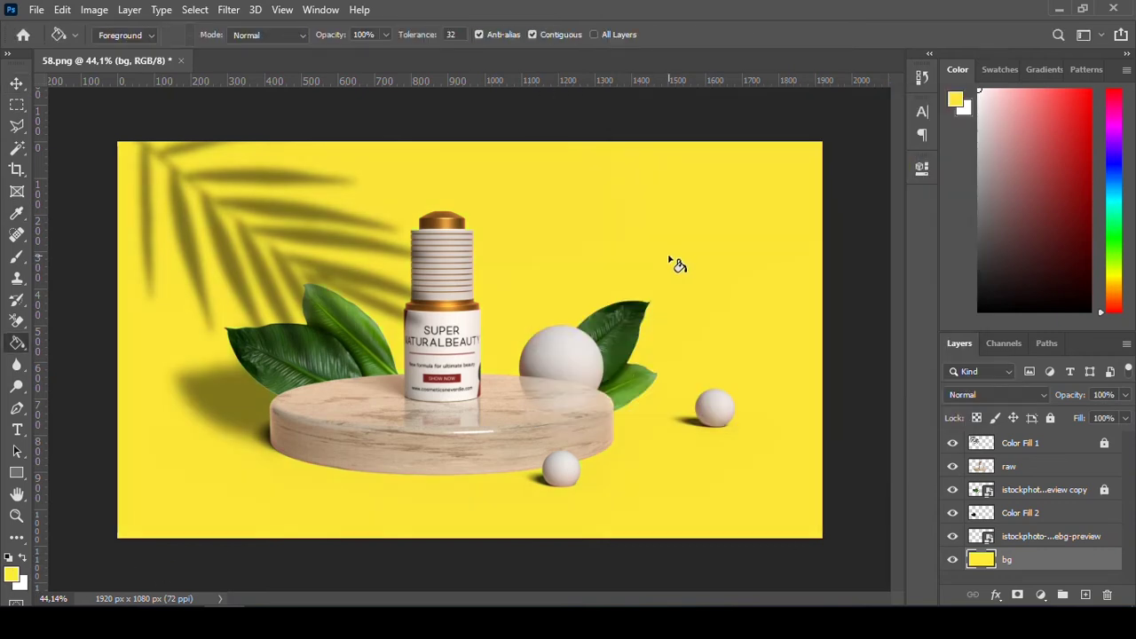
- Add a new empty Layer 1 above Color Fill 1 and switch to the Pen tool
{"action": "left_click", "coordinate": [1021, 442]}
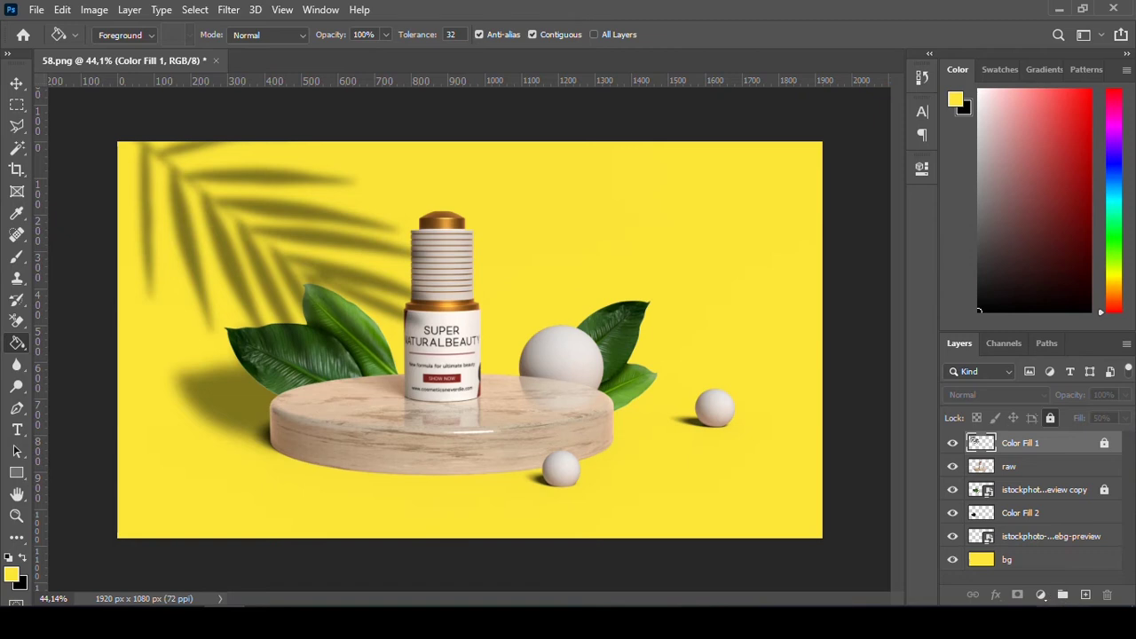
{"action": "key", "text": "ctrl+shift+alt+n"}
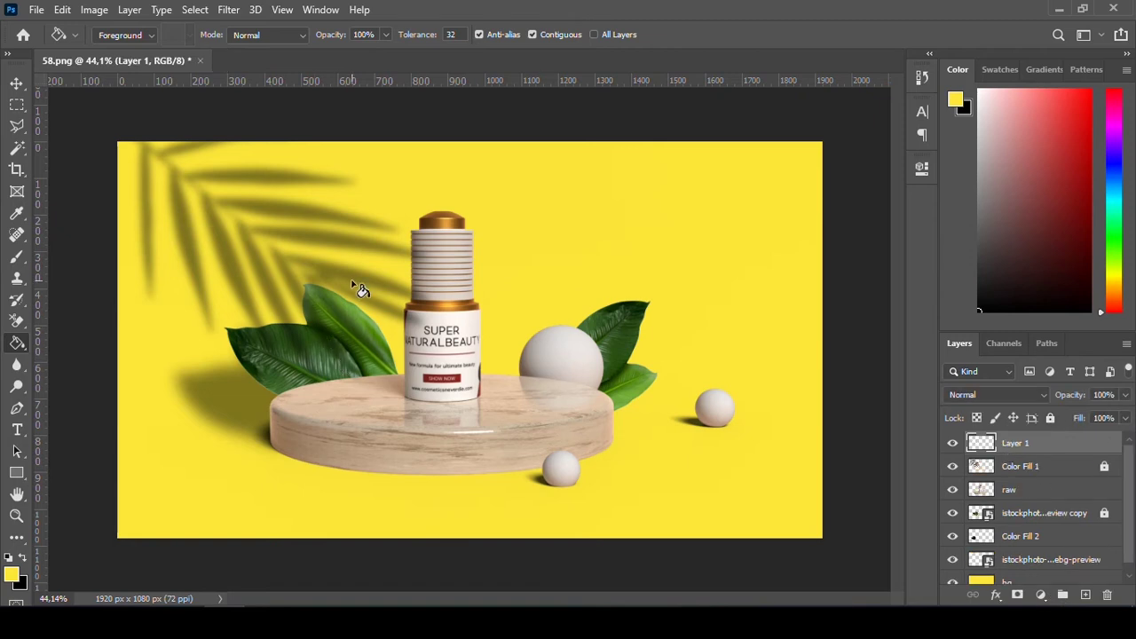
{"action": "key", "text": "p"}
{"action": "left_click", "coordinate": [187, 36]}
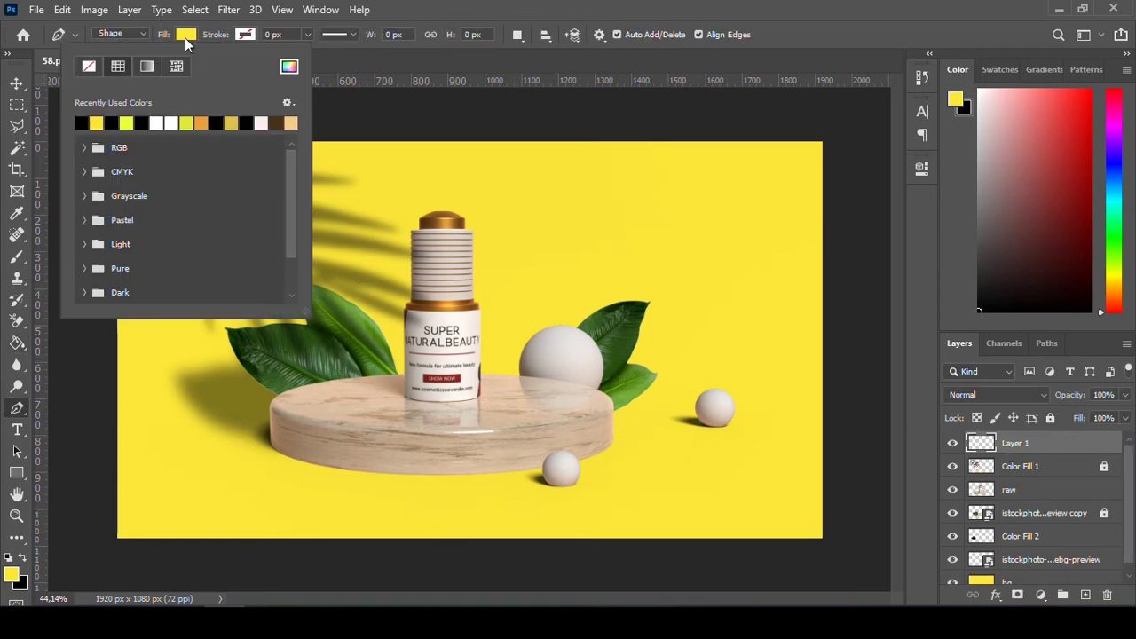
- Set the Pen shape fill to black and draw the first two diagonal bands
{"action": "left_click", "coordinate": [142, 124]}
{"action": "left_click", "coordinate": [436, 17]}
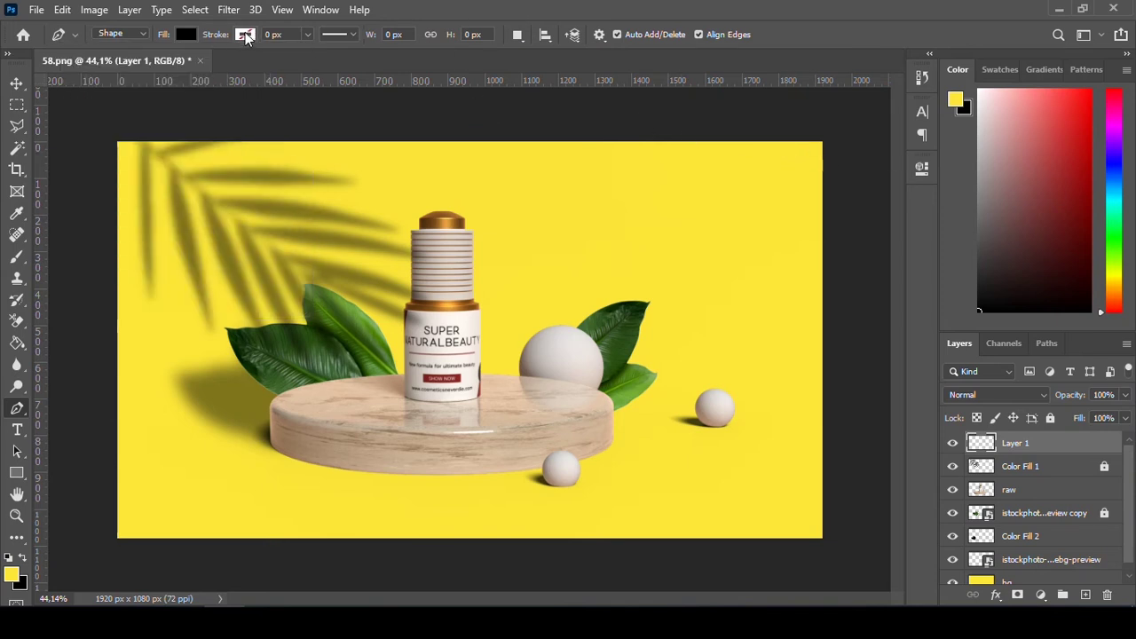
{"action": "left_click", "coordinate": [714, 120]}
{"action": "left_click", "coordinate": [104, 416]}
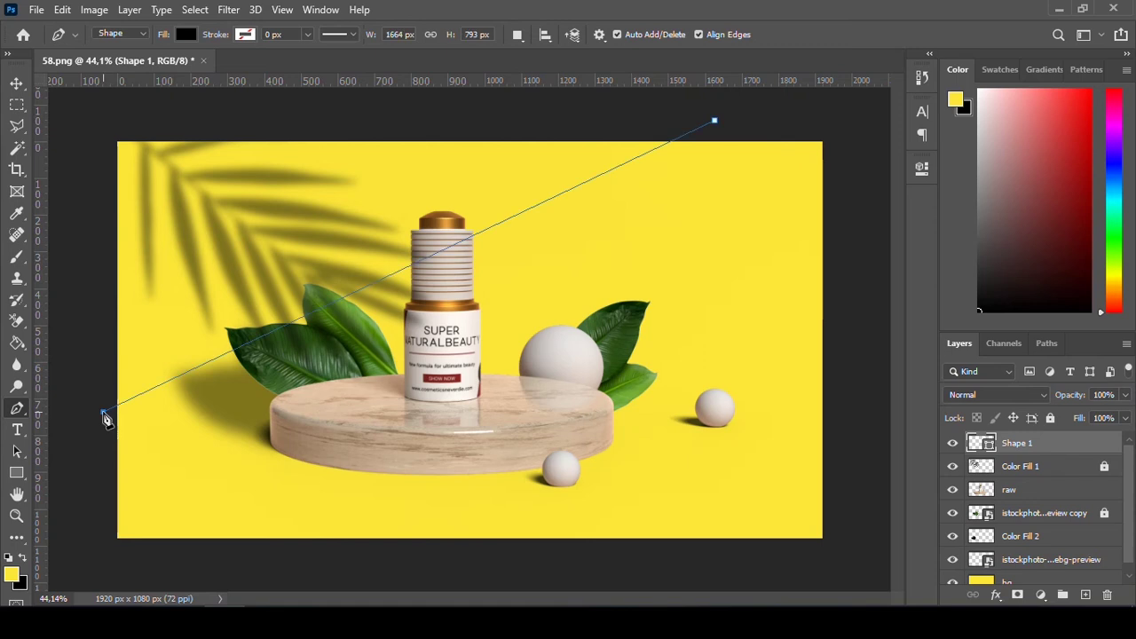
{"action": "left_click", "coordinate": [107, 499]}
{"action": "left_click", "coordinate": [808, 131]}
{"action": "left_click", "coordinate": [853, 143]}
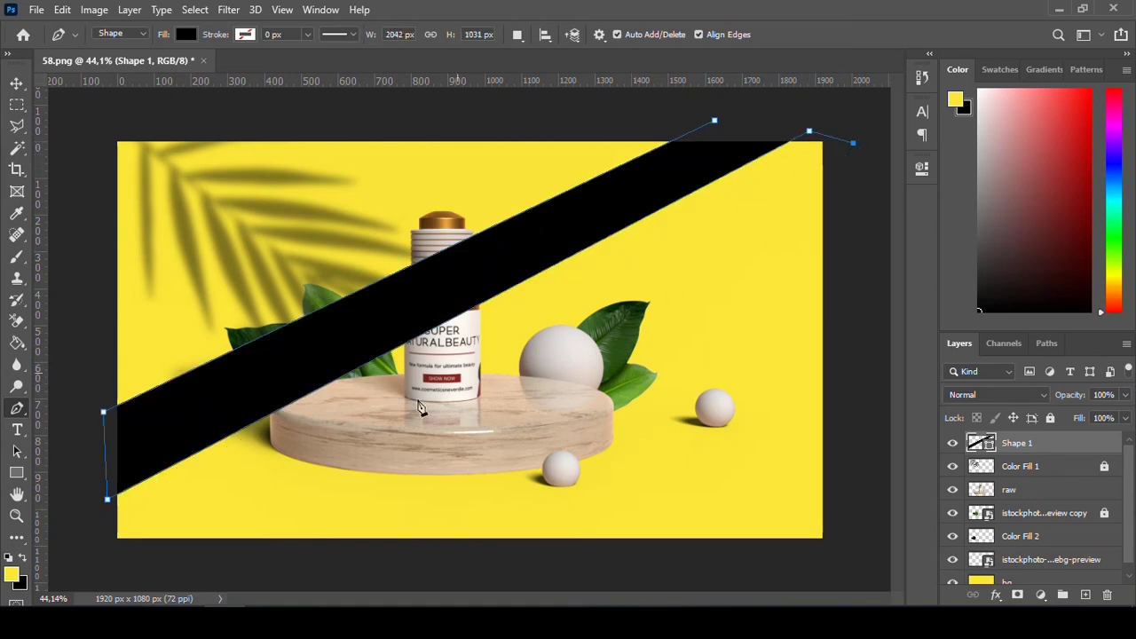
{"action": "left_click", "coordinate": [104, 517]}
- Extend the black shape over the canvas corners, close it, and lower its fill to 39%
{"action": "left_click", "coordinate": [114, 562]}
{"action": "left_click", "coordinate": [881, 339]}
{"action": "left_click", "coordinate": [853, 578]}
{"action": "left_click", "coordinate": [82, 575]}
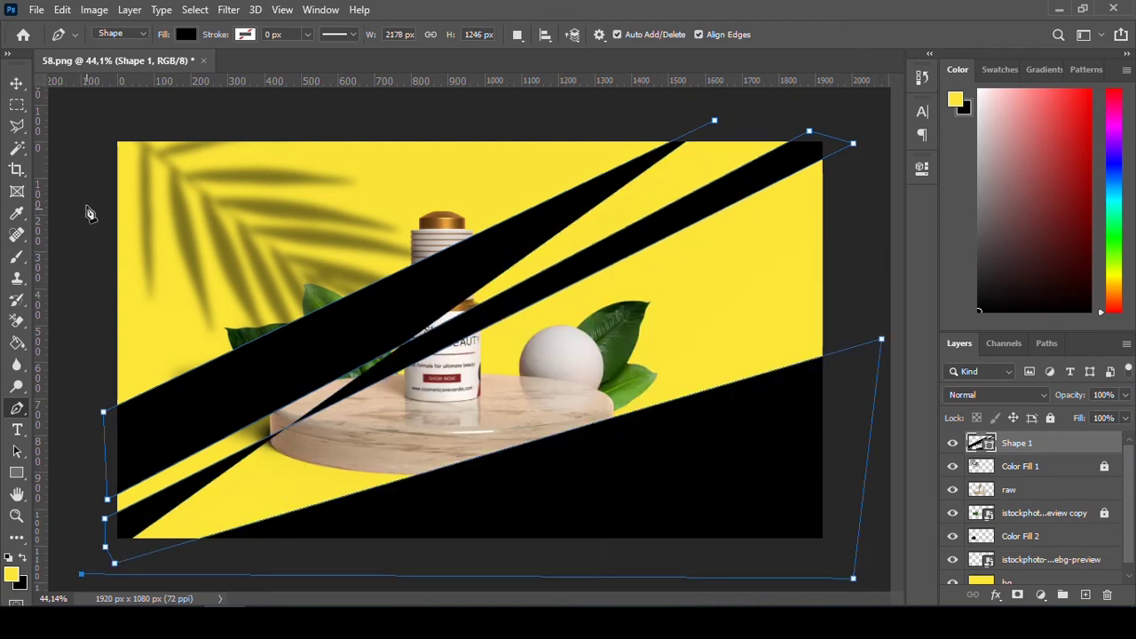
{"action": "left_click", "coordinate": [94, 116]}
{"action": "left_click", "coordinate": [719, 125]}
{"action": "key", "text": "Return"}
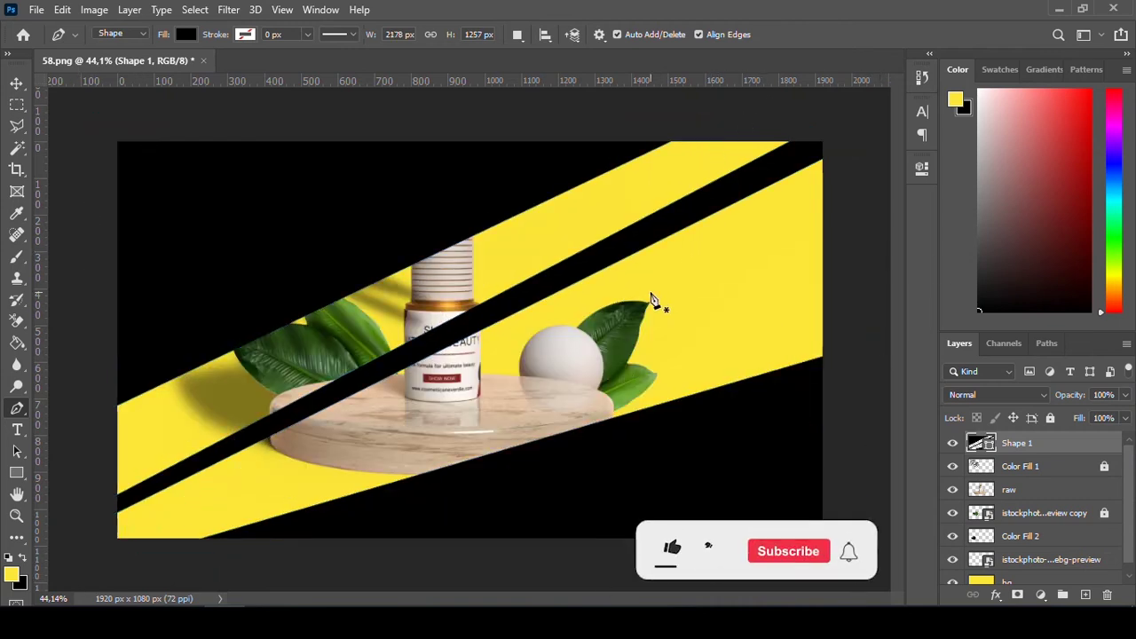
{"action": "left_click_drag", "start_coordinate": [1080, 418], "coordinate": [1028, 419]}
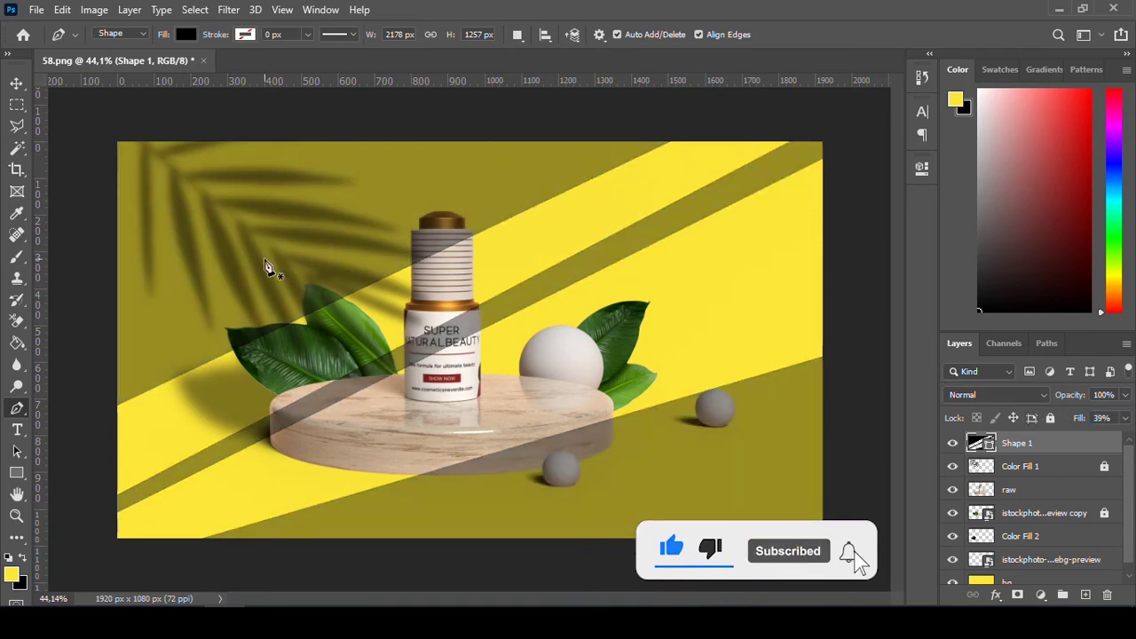
- Convert Shape 1 to a smart object and apply a 58.2 px Gaussian Blur
{"action": "left_click", "coordinate": [228, 10]}
{"action": "mouse_move", "coordinate": [238, 198]}
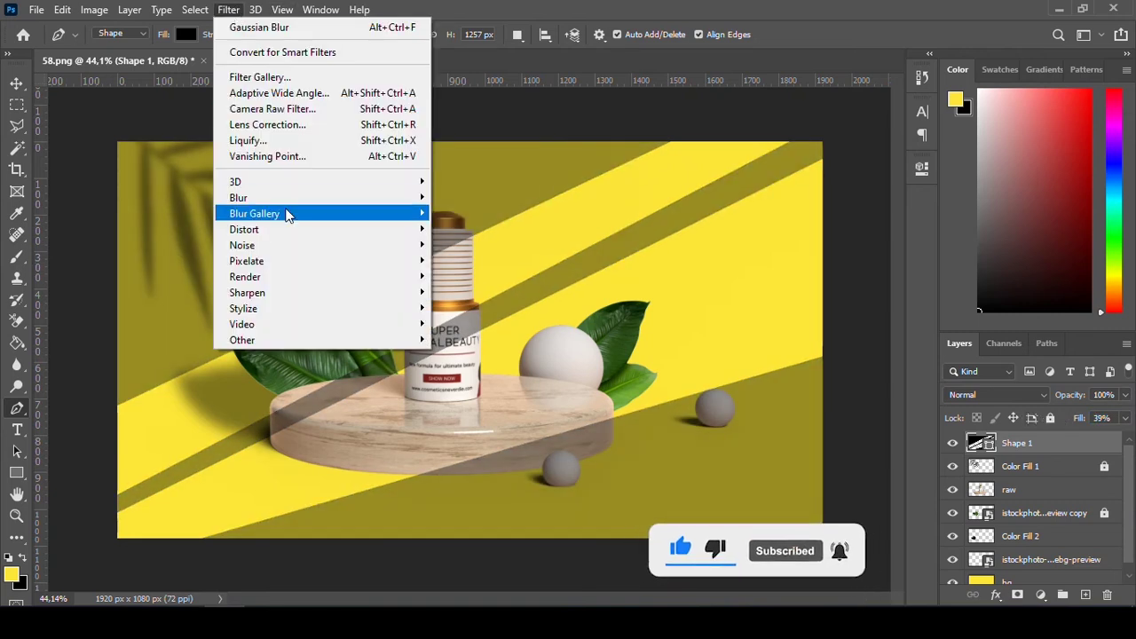
{"action": "left_click", "coordinate": [495, 259]}
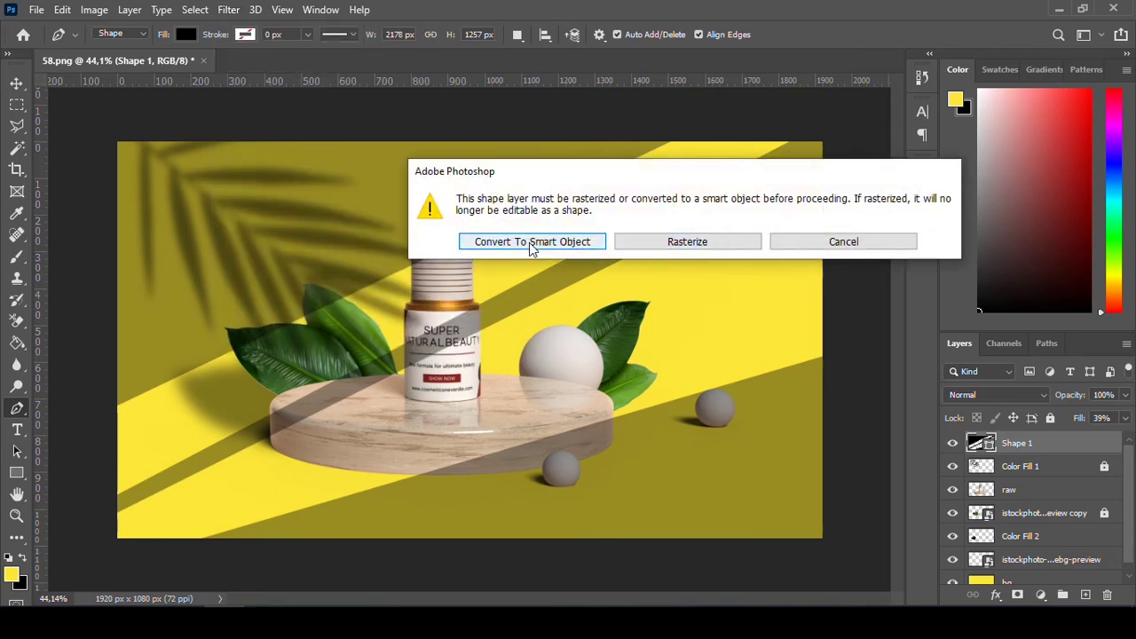
{"action": "left_click", "coordinate": [533, 241]}
{"action": "left_click_drag", "start_coordinate": [846, 373], "coordinate": [872, 373]}
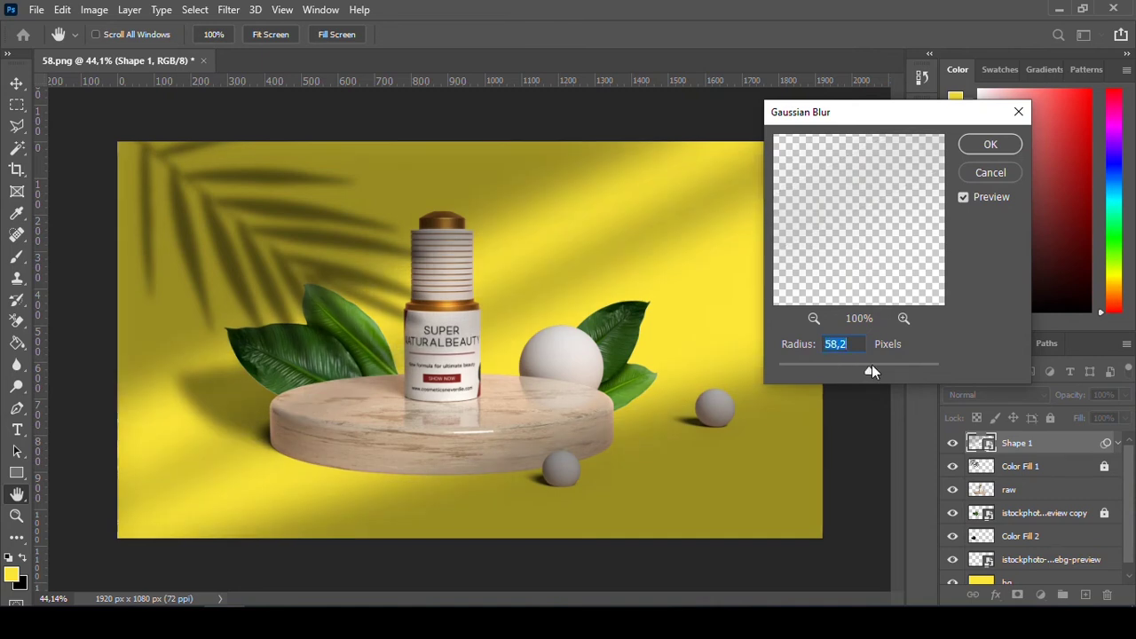
{"action": "key", "text": "Return"}
{"action": "key", "text": "p"}
- Stretch the blurred beams diagonally across the whole canvas, then toggle Shape 1 to compare
{"action": "left_click", "coordinate": [16, 83]}
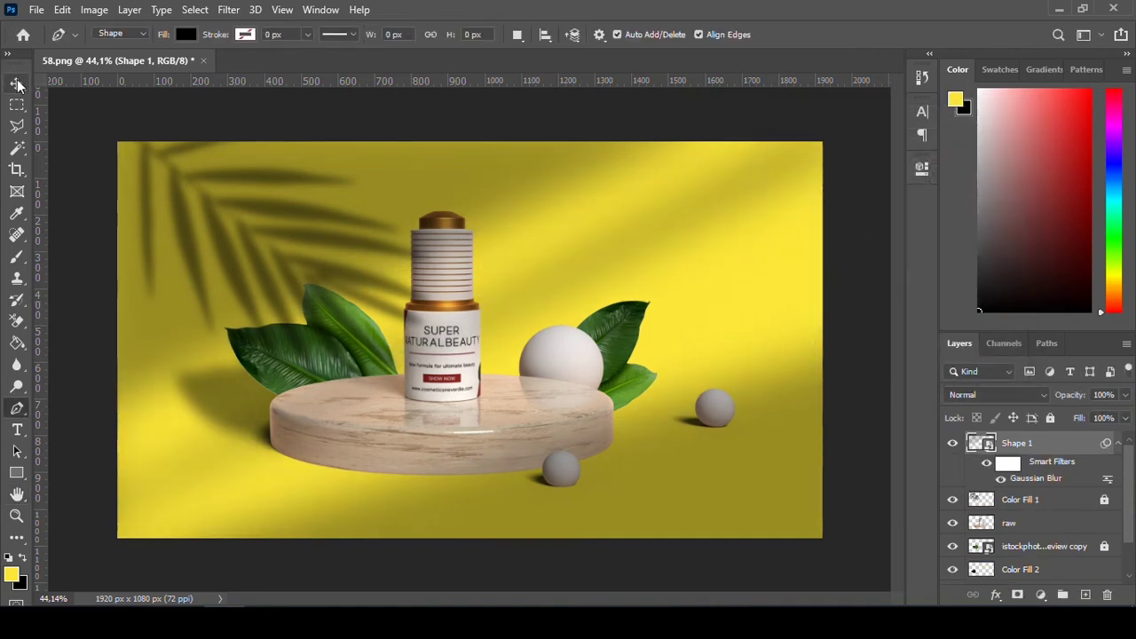
{"action": "key", "text": "ctrl+t"}
{"action": "left_click", "coordinate": [583, 255]}
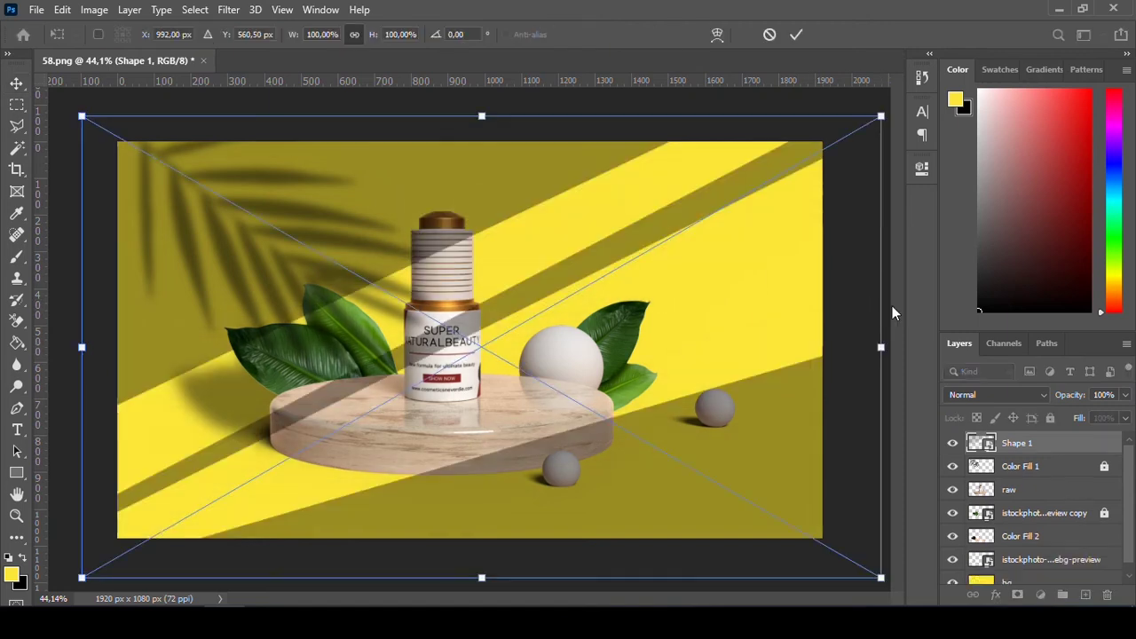
{"action": "left_click_drag", "start_coordinate": [893, 342], "coordinate": [810, 341]}
{"action": "key", "text": "Return"}
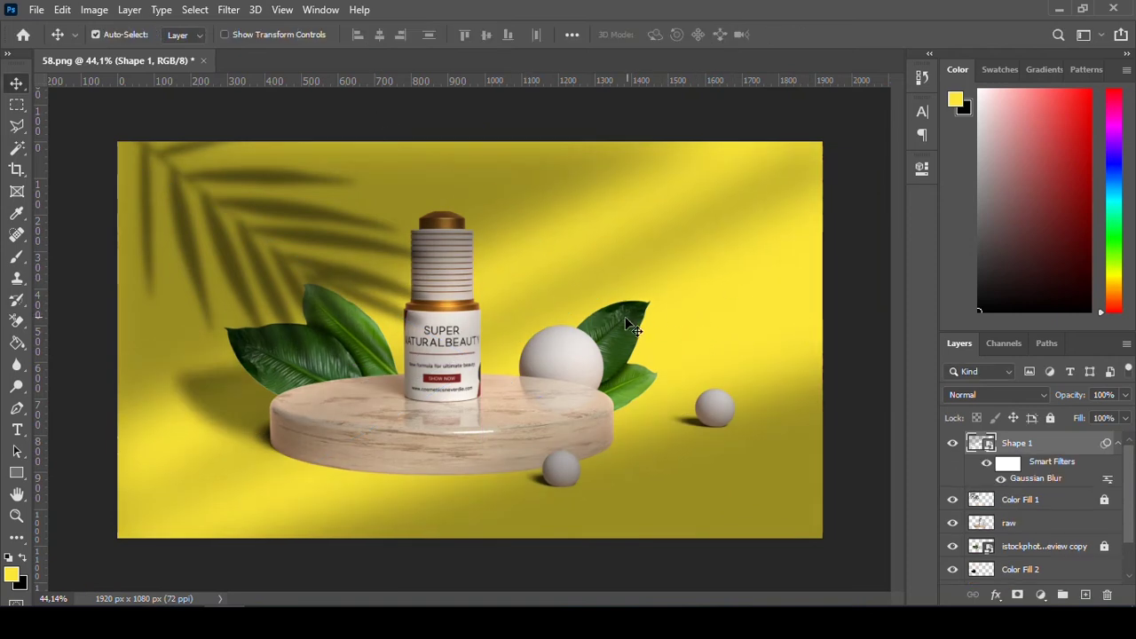
{"action": "left_click", "coordinate": [952, 443]}
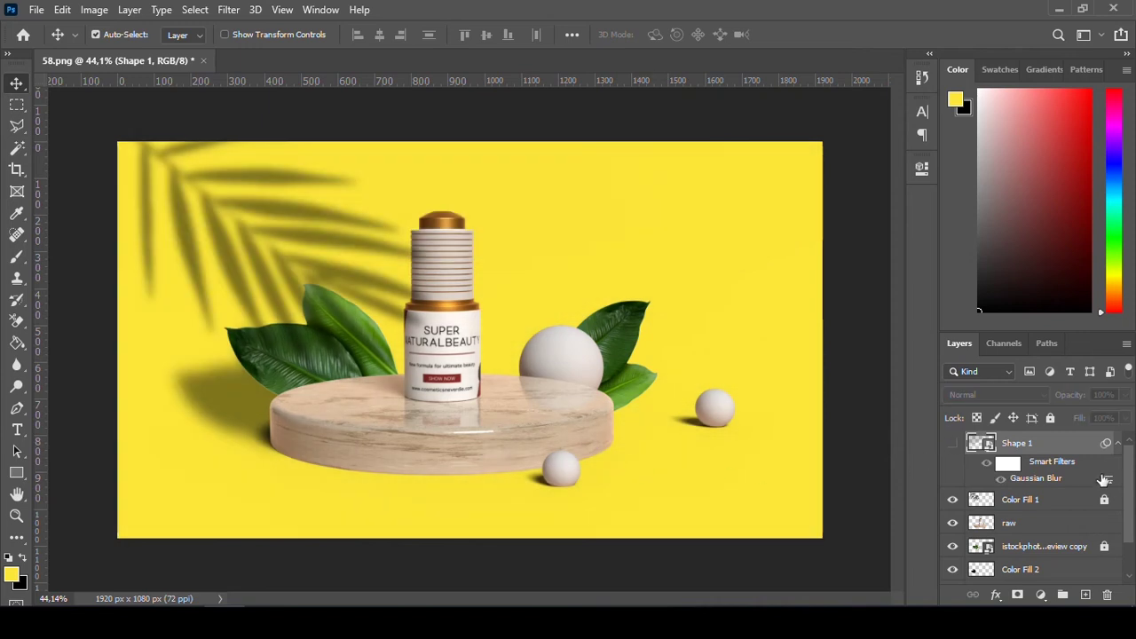
{"action": "left_click", "coordinate": [952, 443]}
{"action": "key", "text": "t"}
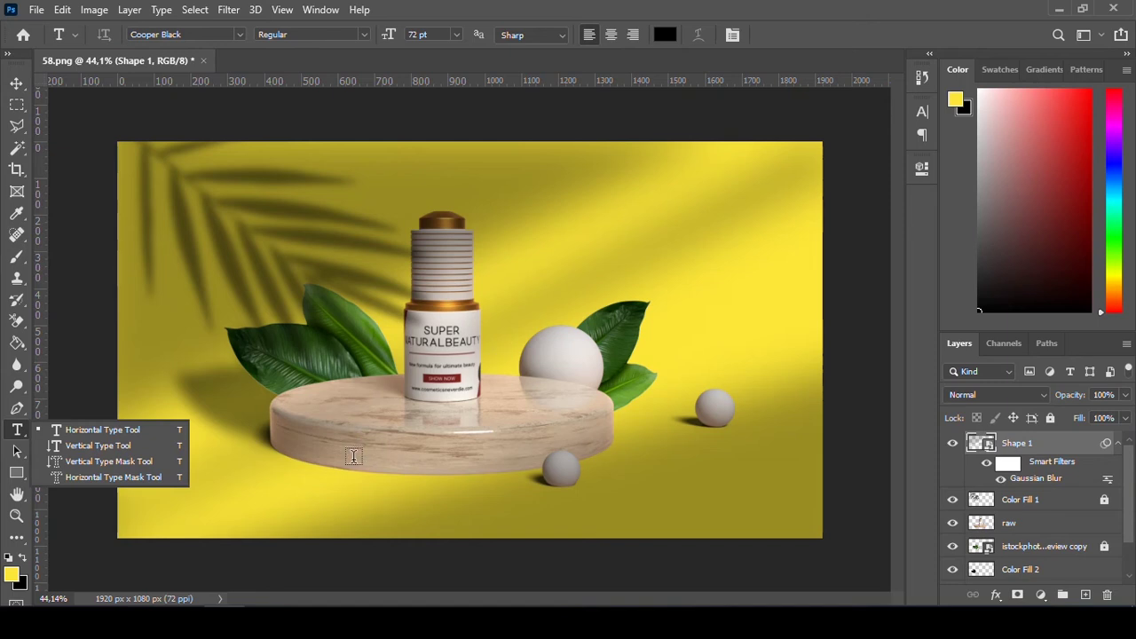
- Add an 'IMAGE NOT INCLUDED' text layer across the front of the podium
{"action": "left_click", "coordinate": [348, 453]}
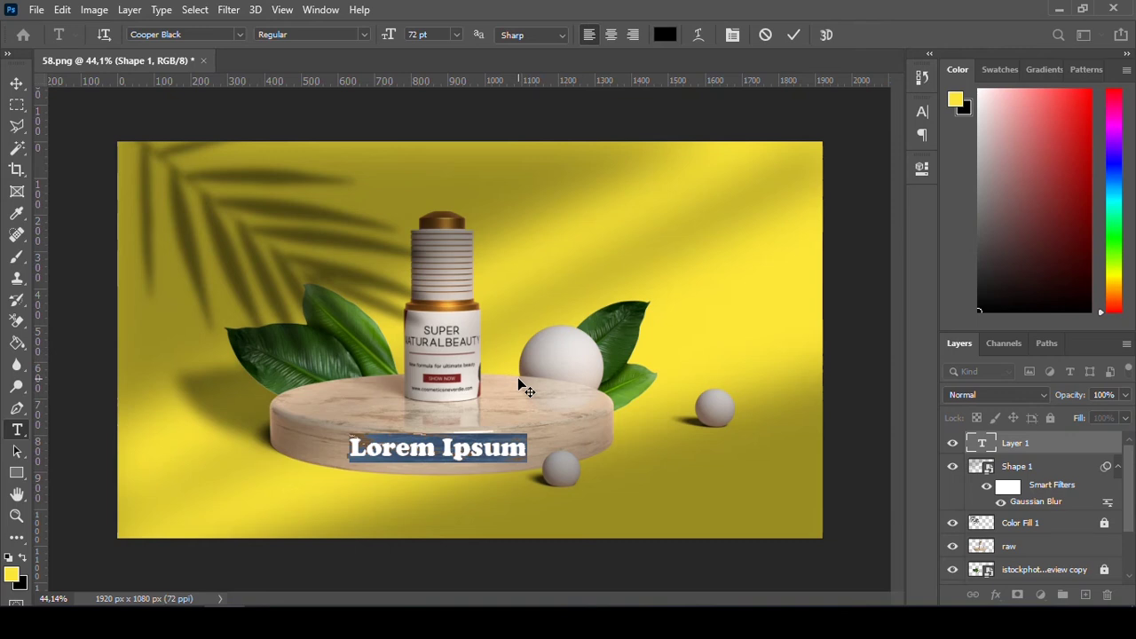
{"action": "type", "text": "im"}
{"action": "key", "text": "BackSpace"}
{"action": "key", "text": "BackSpace"}
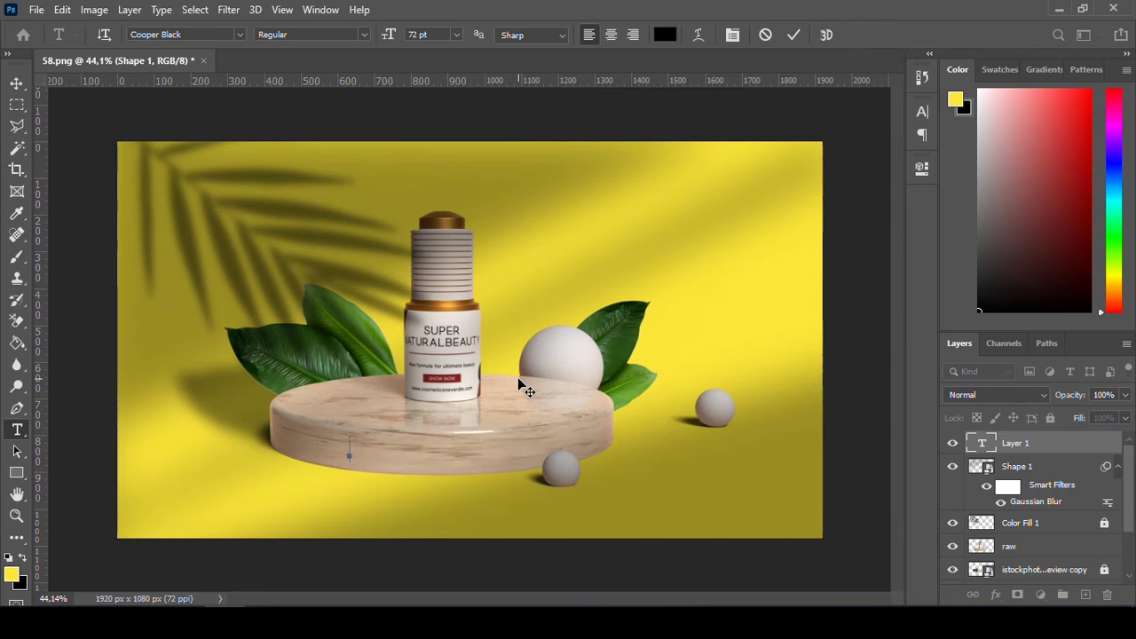
{"action": "type", "text": "IMAGE NOT "}
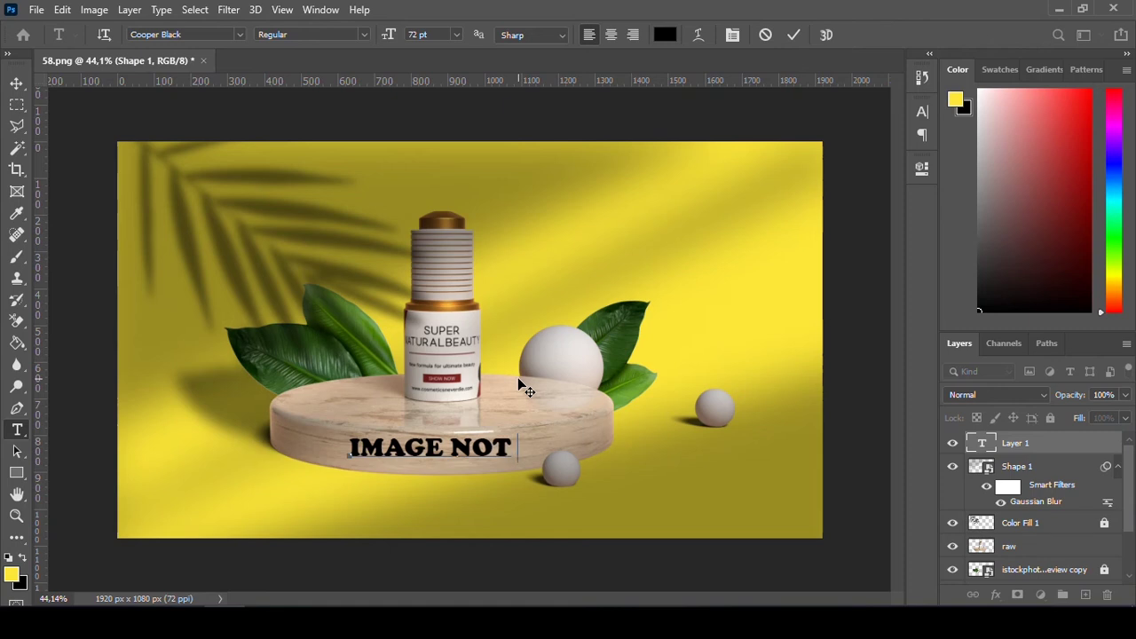
{"action": "type", "text": "INCLUDED"}
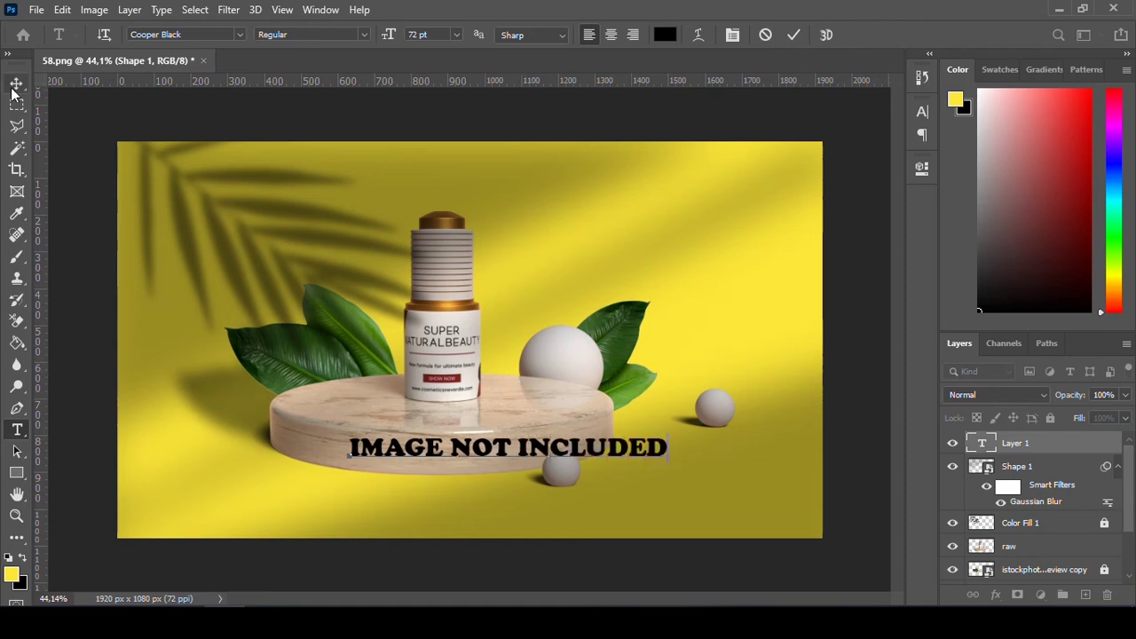
{"action": "key", "text": "ctrl+Return"}
- Shift the caption left along the podium, adjust it, and zoom in on the bottle label
{"action": "key", "text": "v"}
{"action": "left_click_drag", "start_coordinate": [581, 450], "coordinate": [522, 450]}
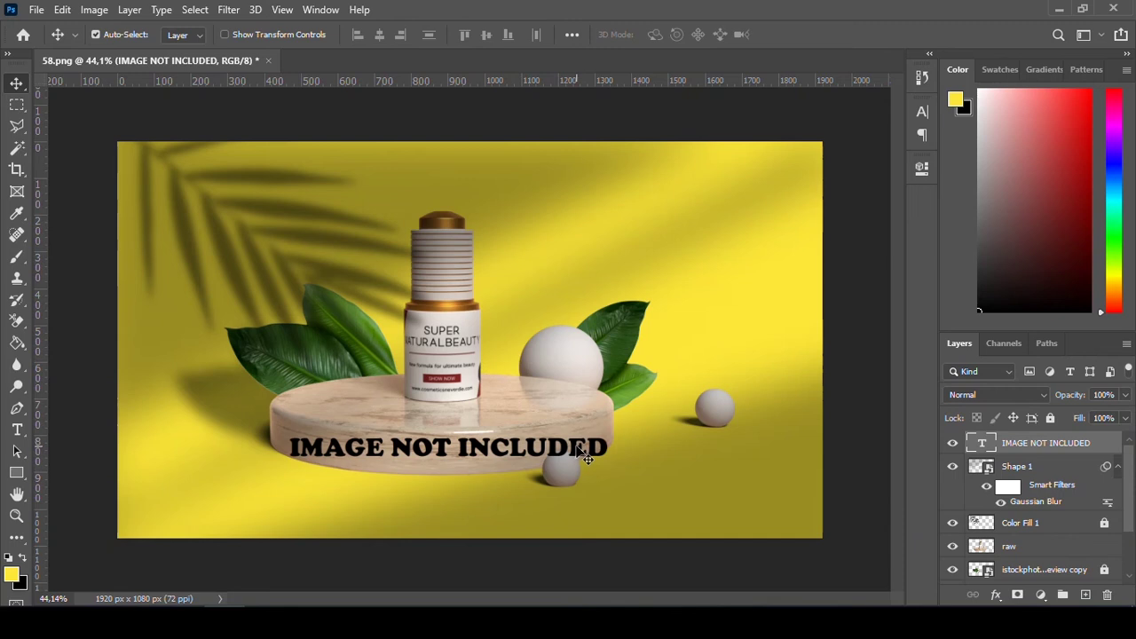
{"action": "key", "text": "ctrl+z"}
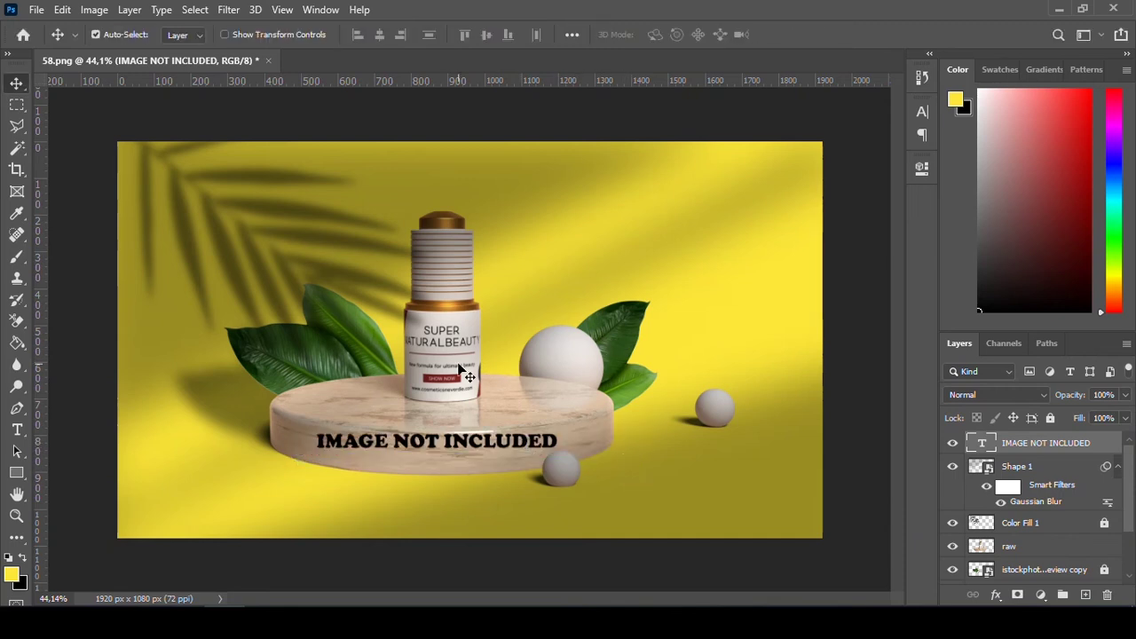
{"action": "key", "text": "z"}
{"action": "left_click_drag", "start_coordinate": [445, 349], "coordinate": [499, 305]}
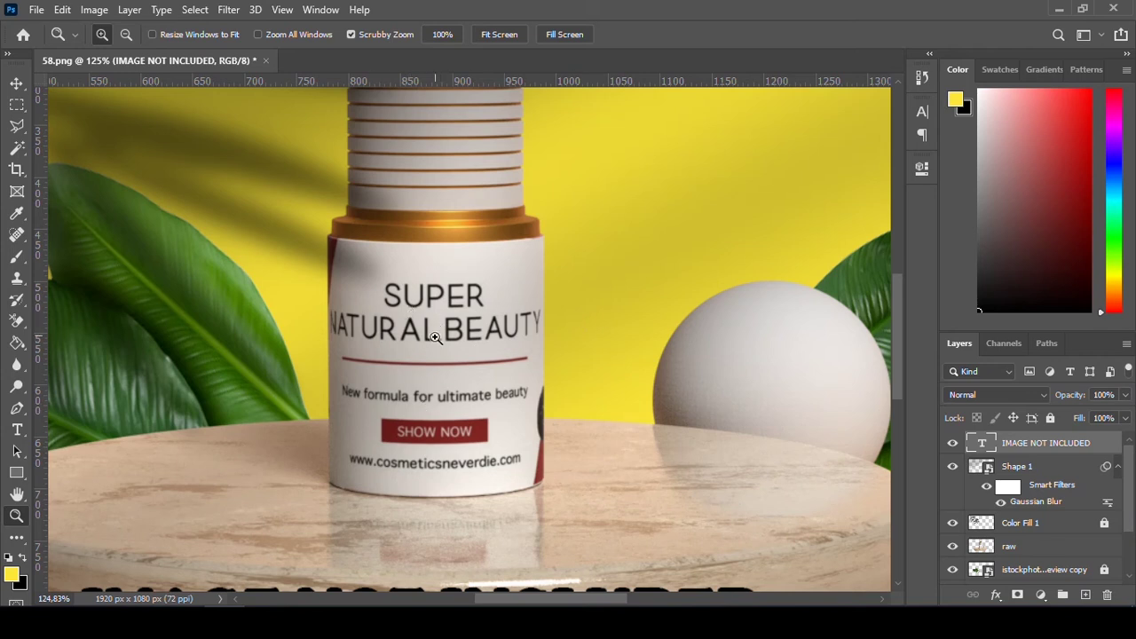
- Zoom out, move the caption to the lower left, then delete the IMAGE NOT INCLUDED layer
{"action": "mouse_move", "coordinate": [601, 285]}
{"action": "left_mouse_down"}
{"action": "mouse_move", "coordinate": [578, 299]}
{"action": "mouse_move", "coordinate": [602, 295]}
{"action": "mouse_move", "coordinate": [502, 325]}
{"action": "left_mouse_up"}
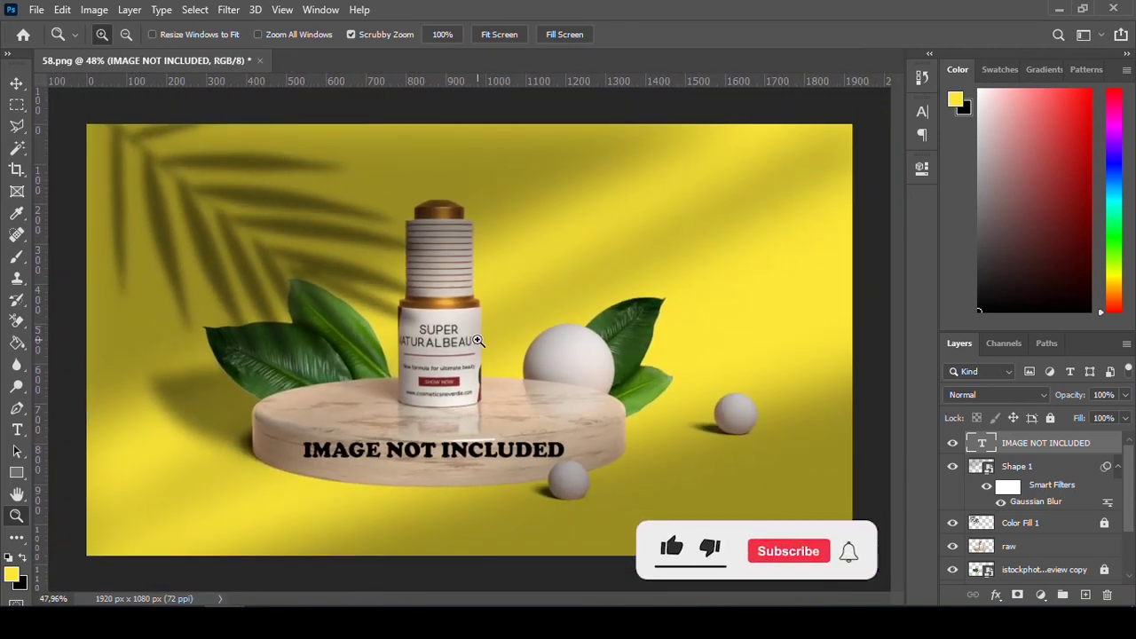
{"action": "key", "text": "v"}
{"action": "left_click_drag", "start_coordinate": [537, 461], "coordinate": [386, 512]}
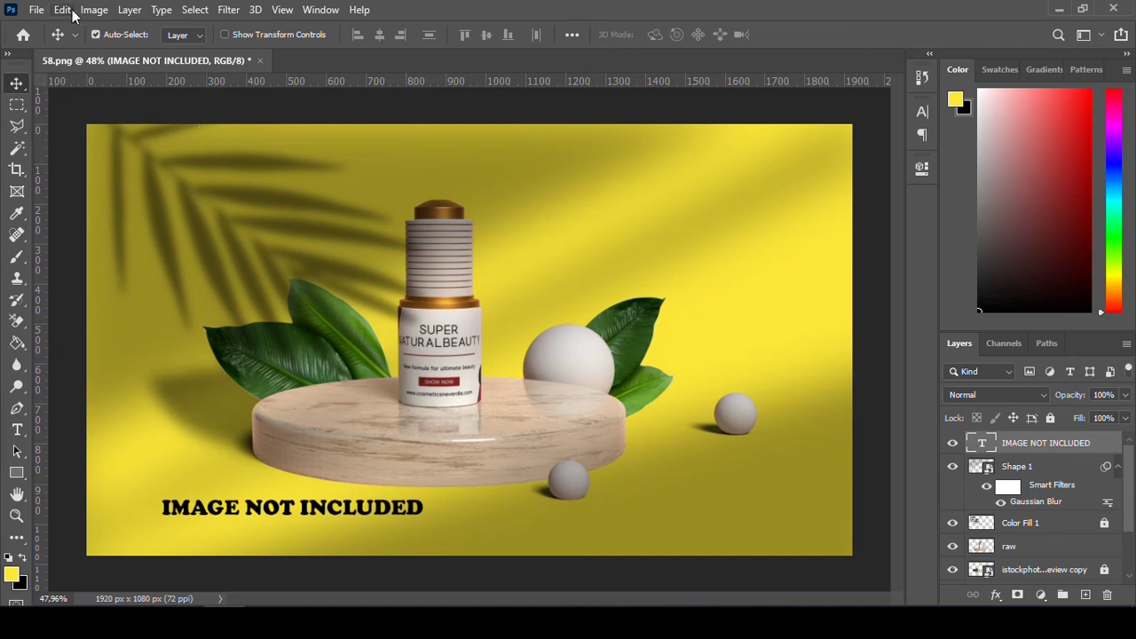
{"action": "left_click", "coordinate": [38, 9]}
{"action": "key", "text": "Escape"}
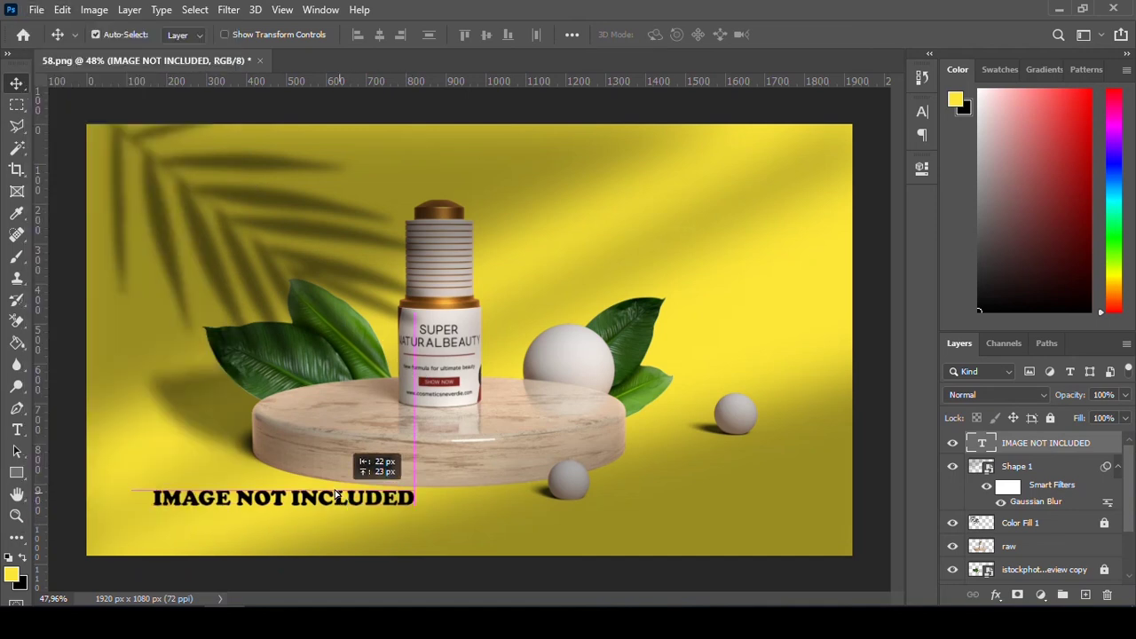
{"action": "key", "text": "Delete"}
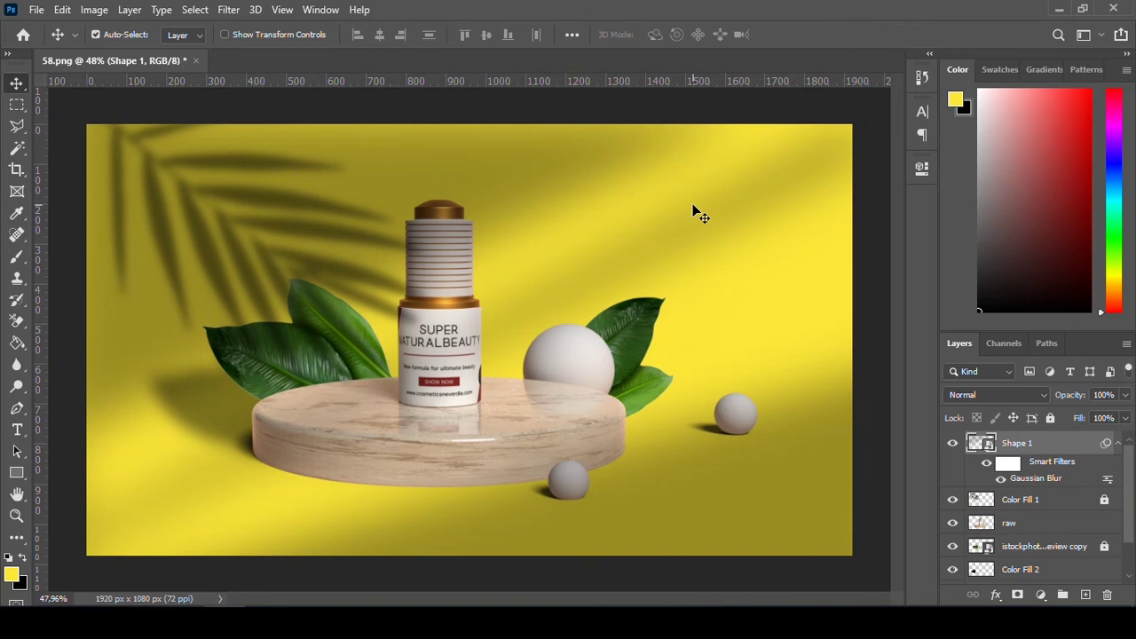
- Delete Color Fill 1 and all lower layers except raw, then put raw into a new group
{"action": "scroll", "coordinate": [1036, 475], "scroll_direction": "down", "scroll_amount": 2}
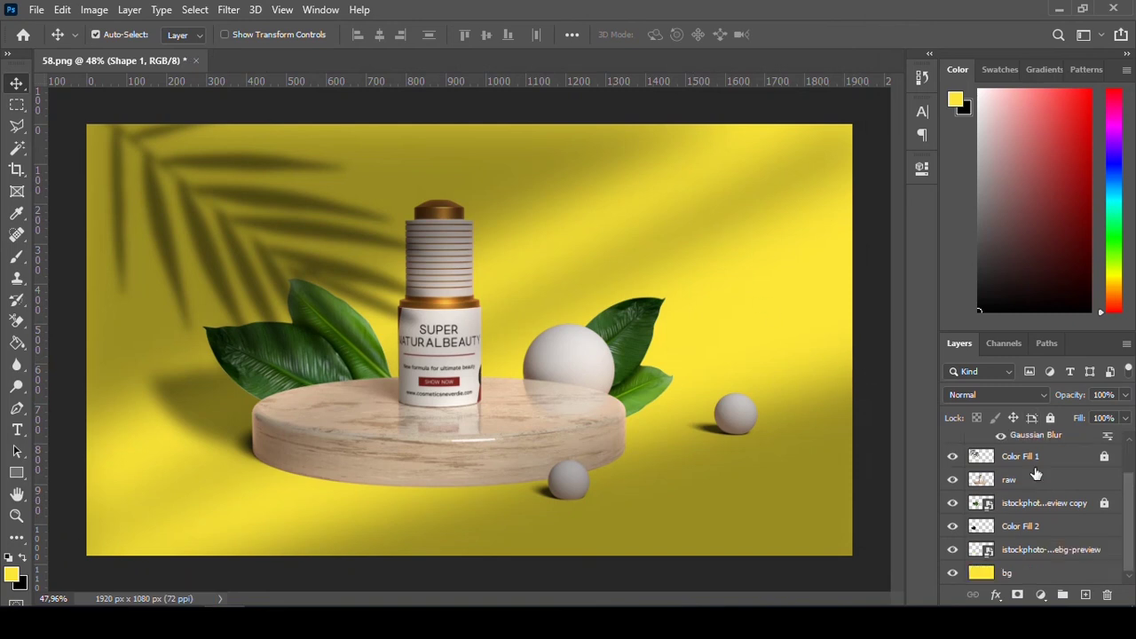
{"action": "left_click", "coordinate": [1027, 464]}
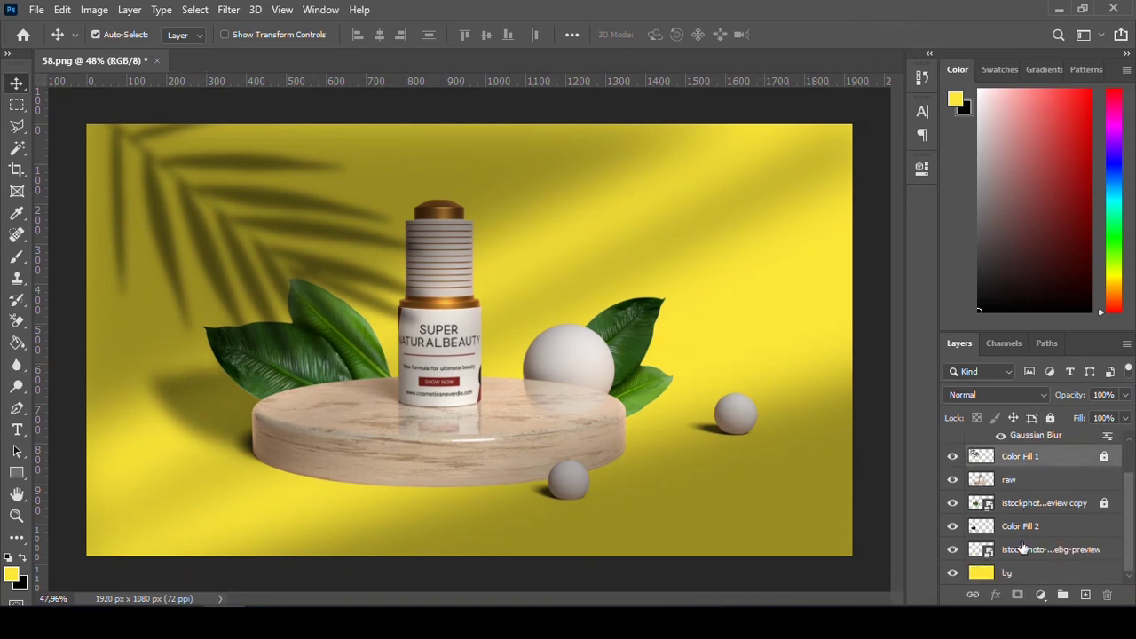
{"action": "left_click", "coordinate": [1024, 551], "text": "shift"}
{"action": "left_click", "coordinate": [1012, 481], "text": "ctrl"}
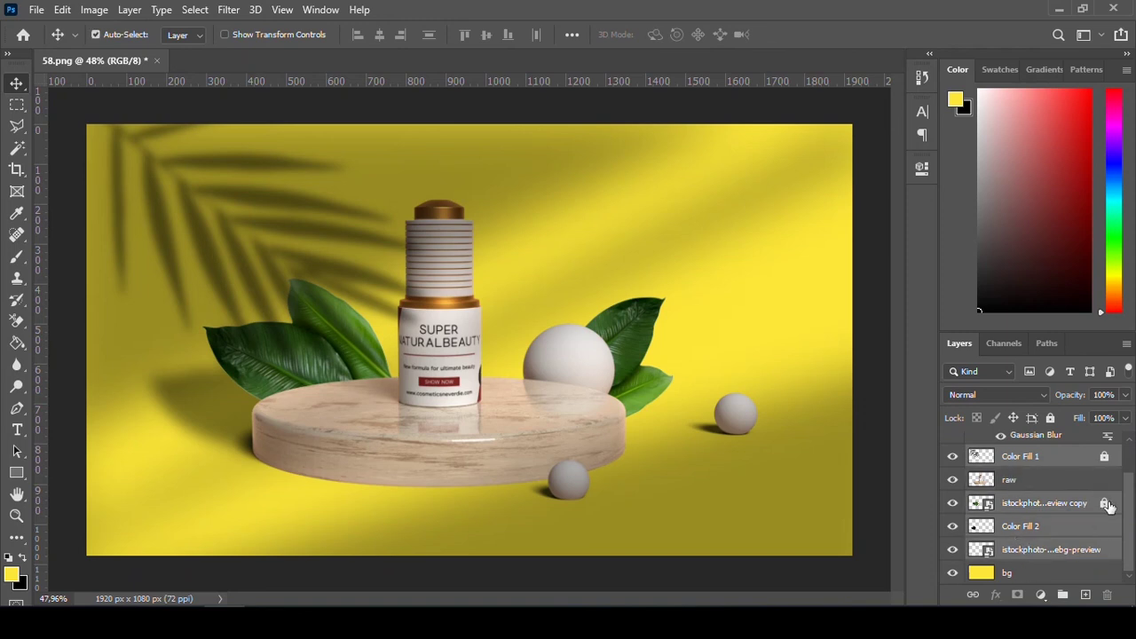
{"action": "scroll", "coordinate": [1107, 482], "scroll_direction": "up", "scroll_amount": 2}
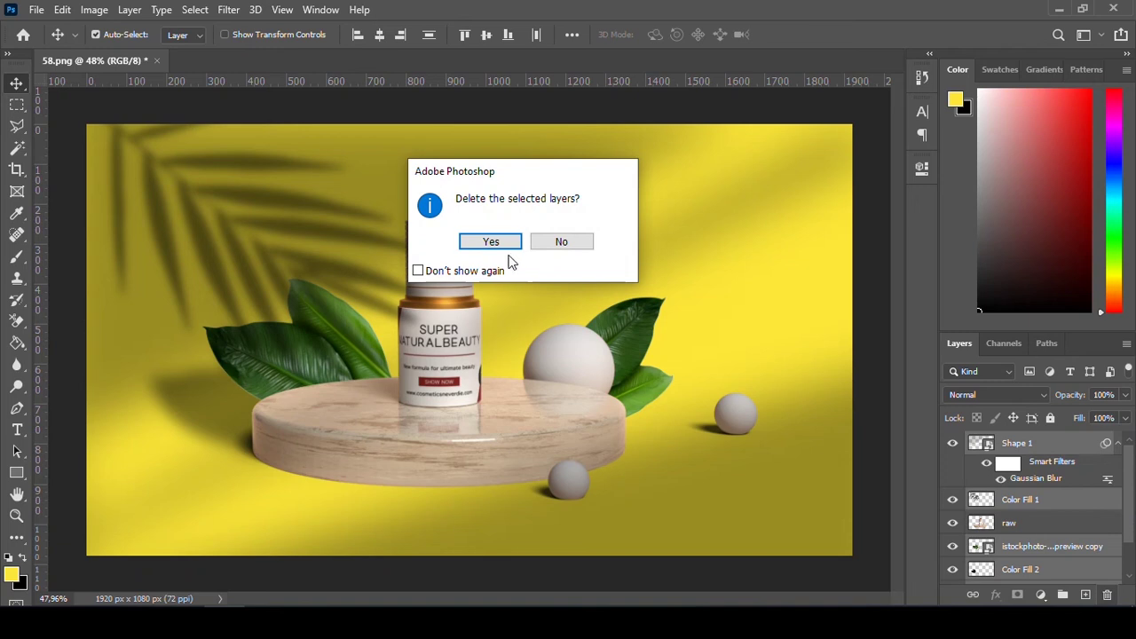
{"action": "left_click", "coordinate": [504, 245]}
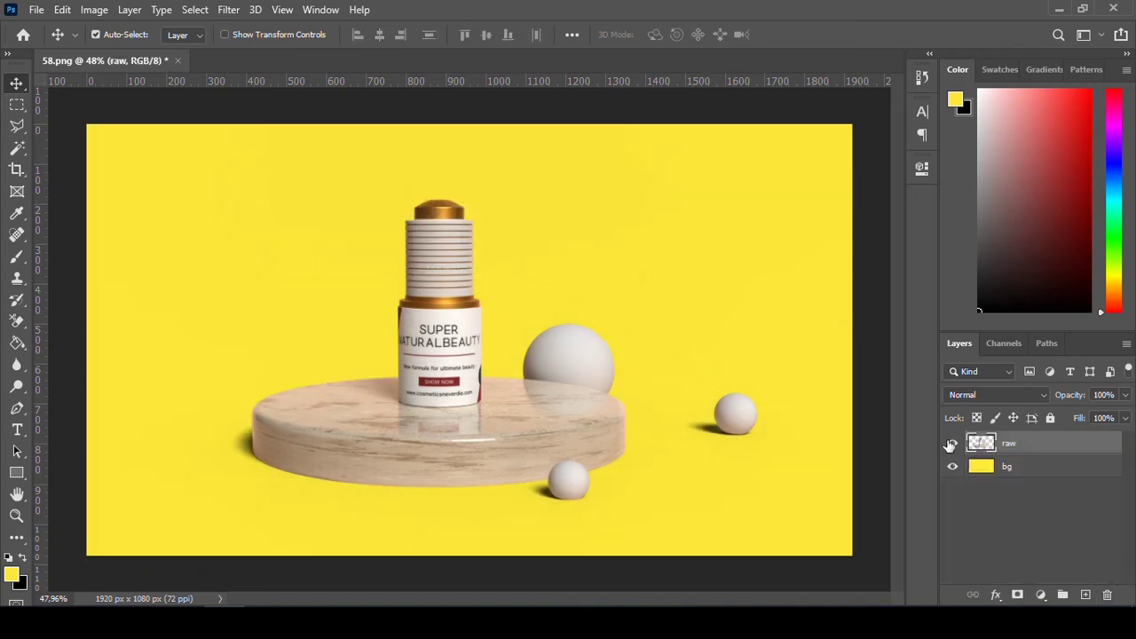
{"action": "left_click_drag", "start_coordinate": [984, 442], "coordinate": [1066, 591]}
- Name the raw layer's group RAW
{"action": "double_click", "coordinate": [1016, 441]}
{"action": "type", "text": "RAW"}
{"action": "key", "text": "Return"}
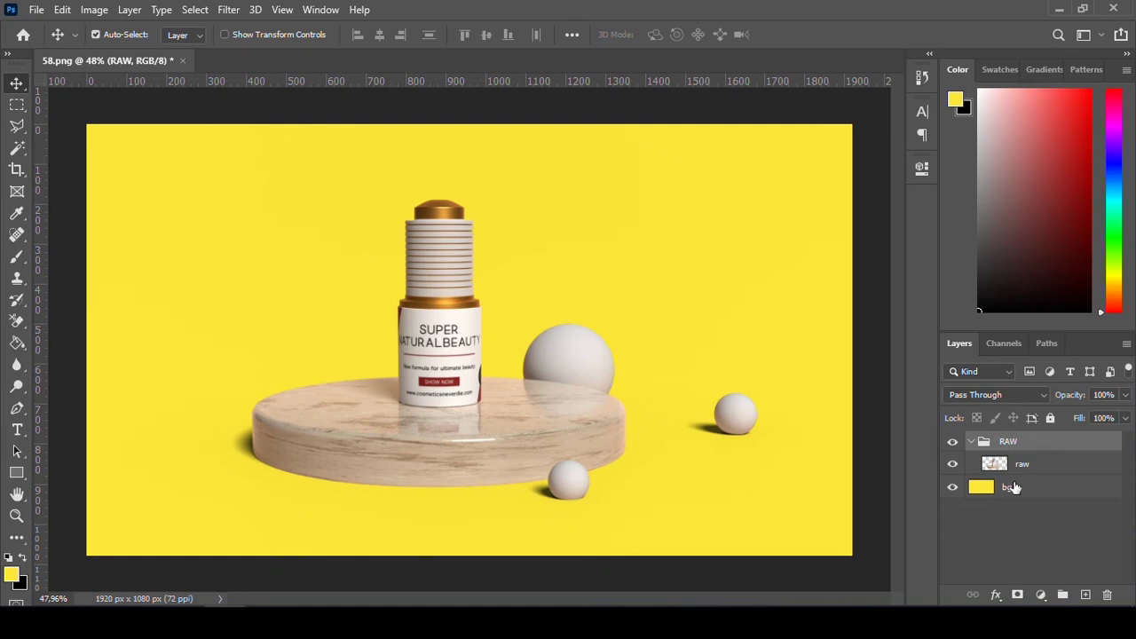
- Put the bg layer in a group named background and collapse both groups
{"action": "mouse_move", "coordinate": [1013, 487]}
{"action": "left_mouse_down"}
{"action": "mouse_move", "coordinate": [1018, 542]}
{"action": "mouse_move", "coordinate": [1063, 595]}
{"action": "left_mouse_up"}
{"action": "double_click", "coordinate": [1008, 485]}
{"action": "type", "text": "BA"}
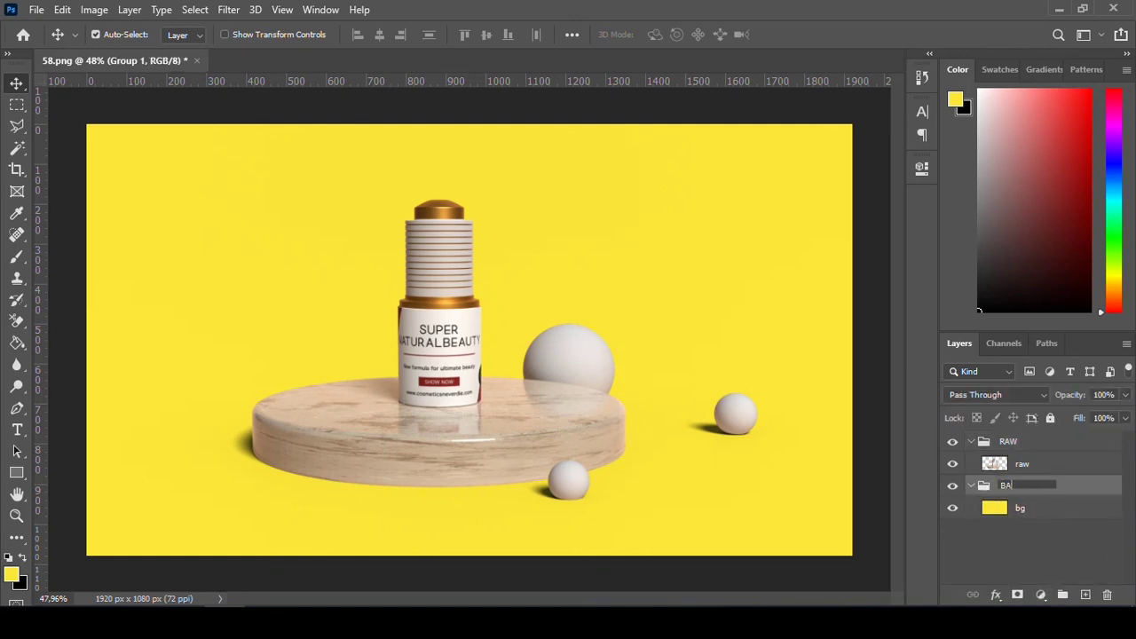
{"action": "type", "text": "CKG"}
{"action": "key", "text": "BackSpace"}
{"action": "key", "text": "BackSpace"}
{"action": "key", "text": "BackSpace"}
{"action": "key", "text": "BackSpace"}
{"action": "key", "text": "BackSpace"}
{"action": "type", "text": "background"}
{"action": "key", "text": "ctrl+a"}
{"action": "left_click", "coordinate": [1023, 508]}
{"action": "left_click", "coordinate": [1043, 526]}
{"action": "left_click", "coordinate": [971, 486], "text": "ctrl"}
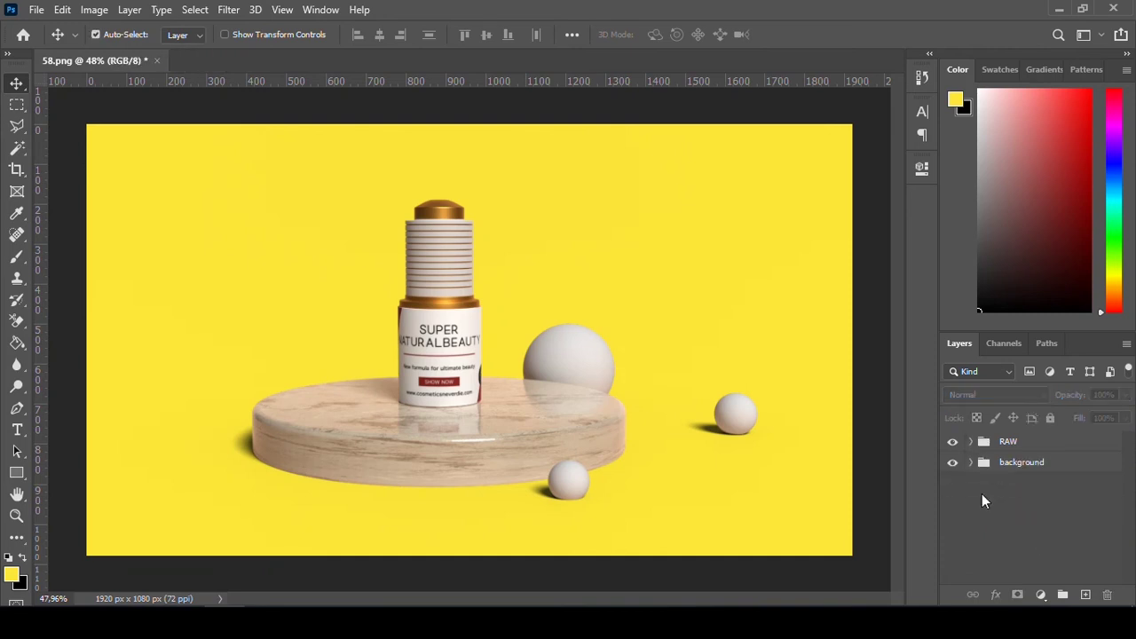
{"action": "left_click", "coordinate": [37, 10]}
{"action": "left_click", "coordinate": [68, 213]}
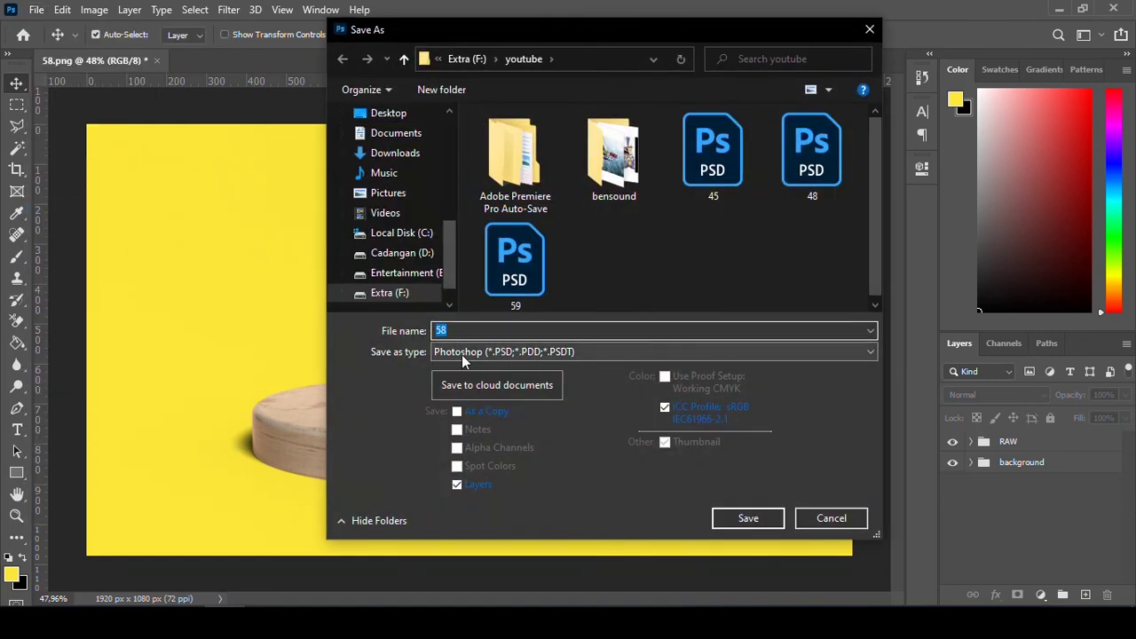
{"action": "left_click", "coordinate": [839, 525]}
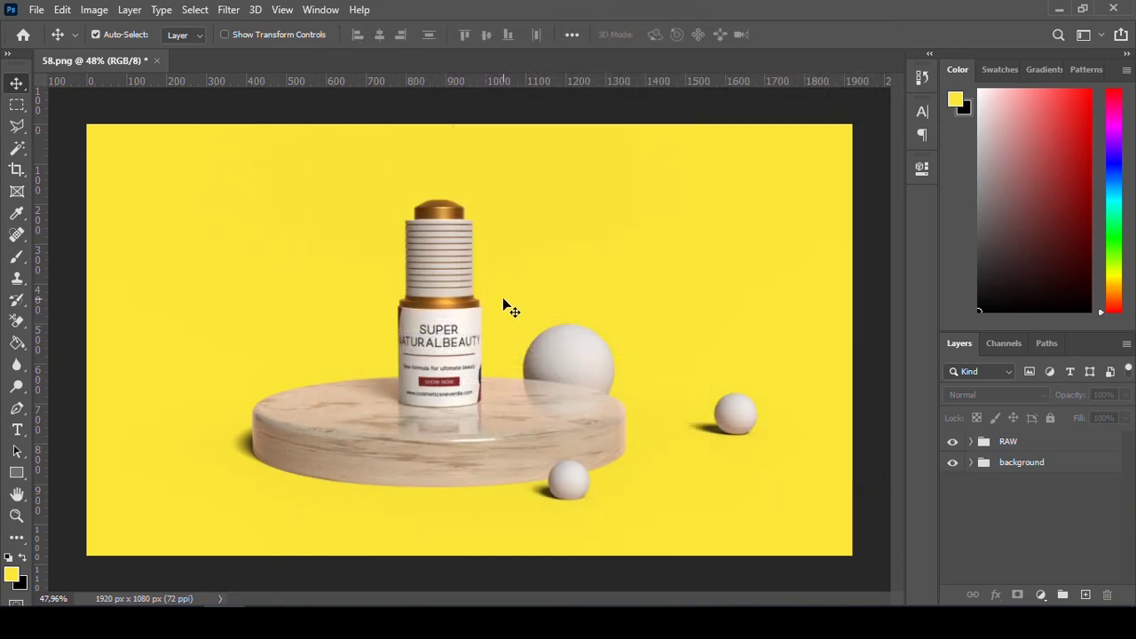